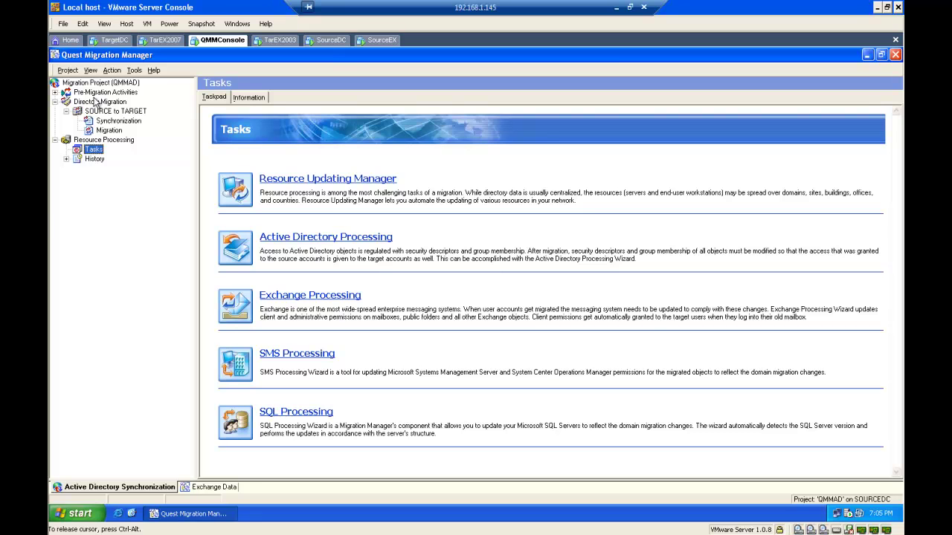
Step: Start a new Active Directory Processing task from the Tasks node and get past the welcome page
right_click(92, 151)
mouse_move(139, 159)
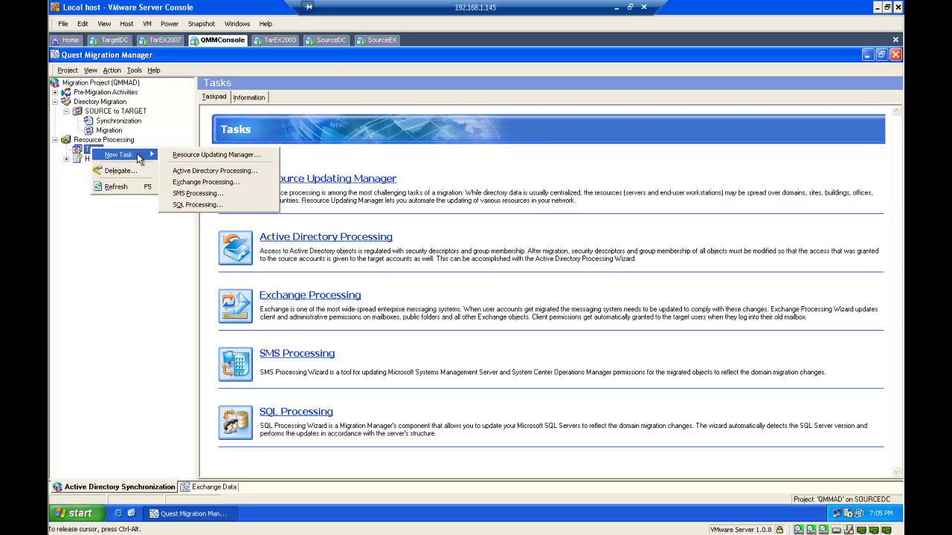
left_click(227, 171)
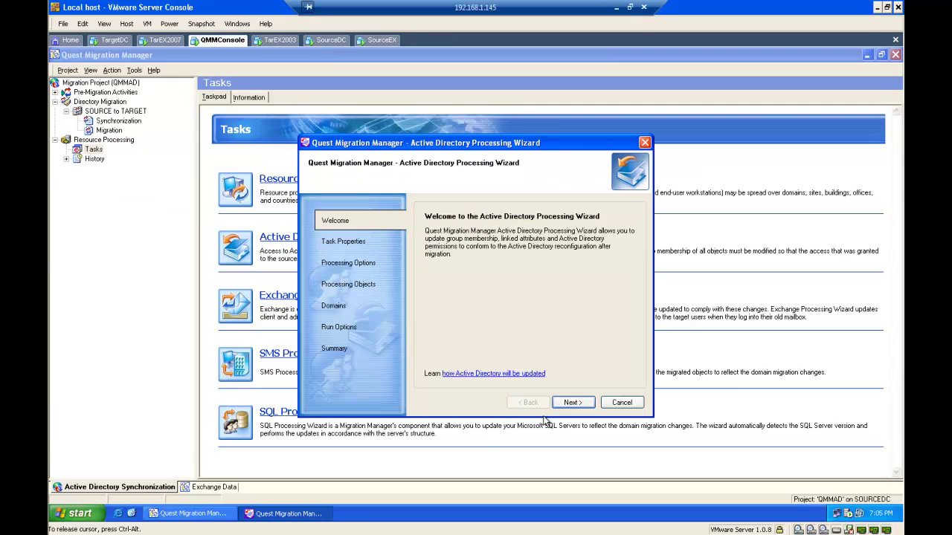
left_click(563, 409)
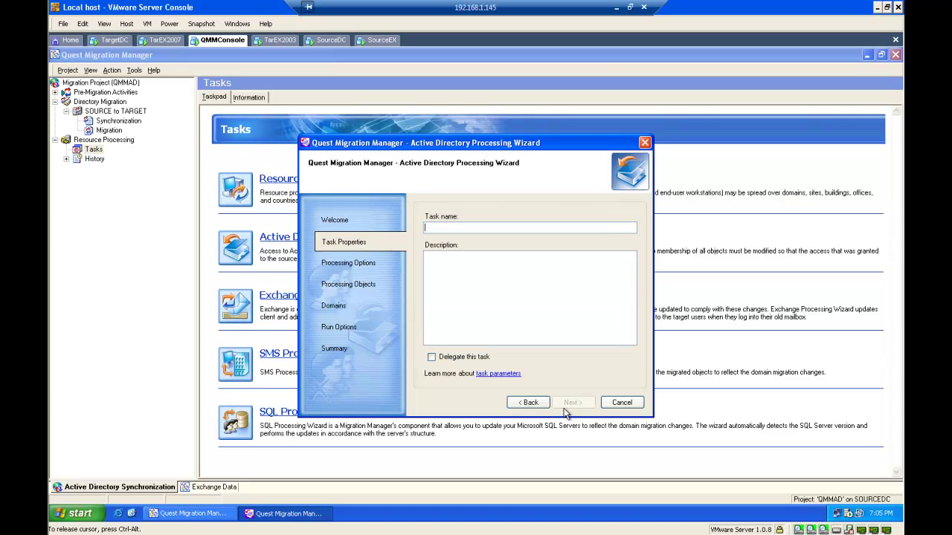
Step: Name the task 'AD Task', try the sidHistory cleanup option, then return to reassigning membership
type("AD Task")
left_click(591, 402)
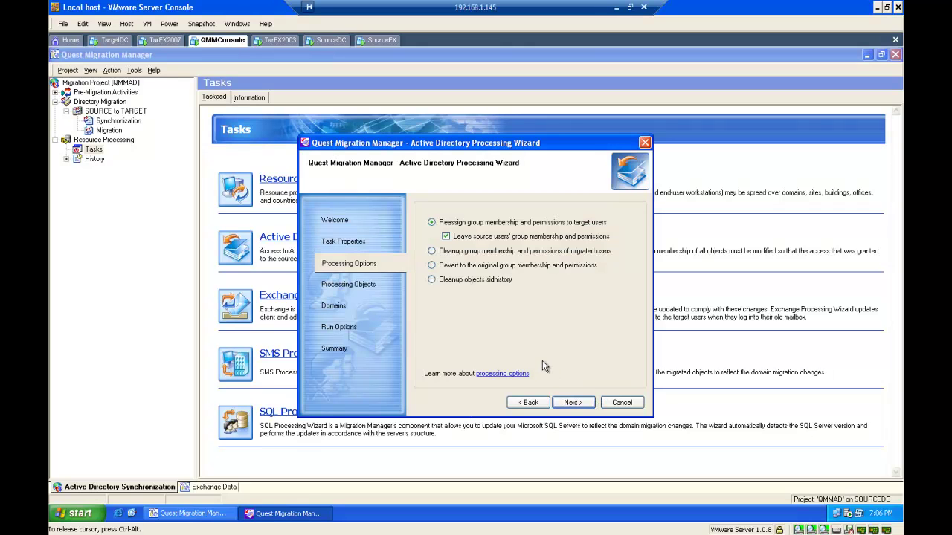
left_click(438, 282)
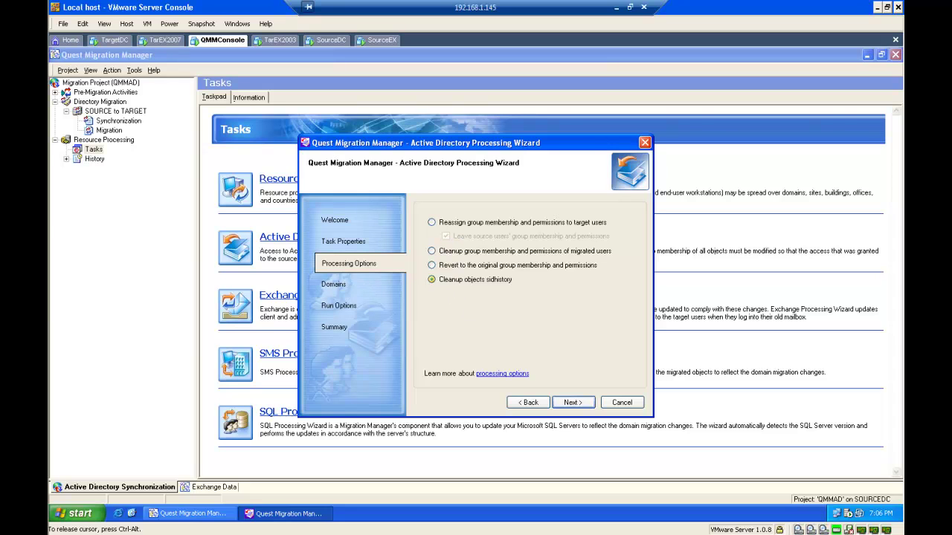
left_click(432, 223)
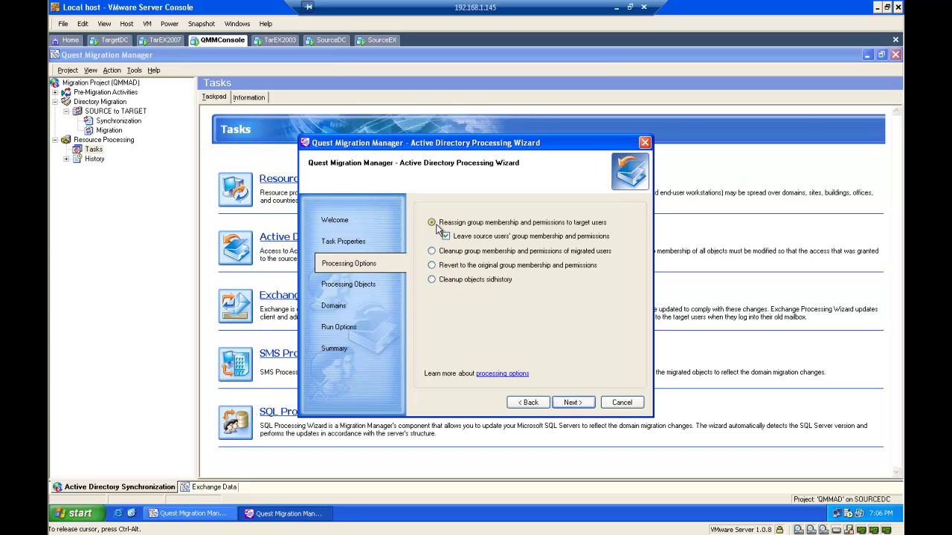
Step: Read the processing options help on reassign membership, cleanup membership and SidHistory cleanup
key("F1")
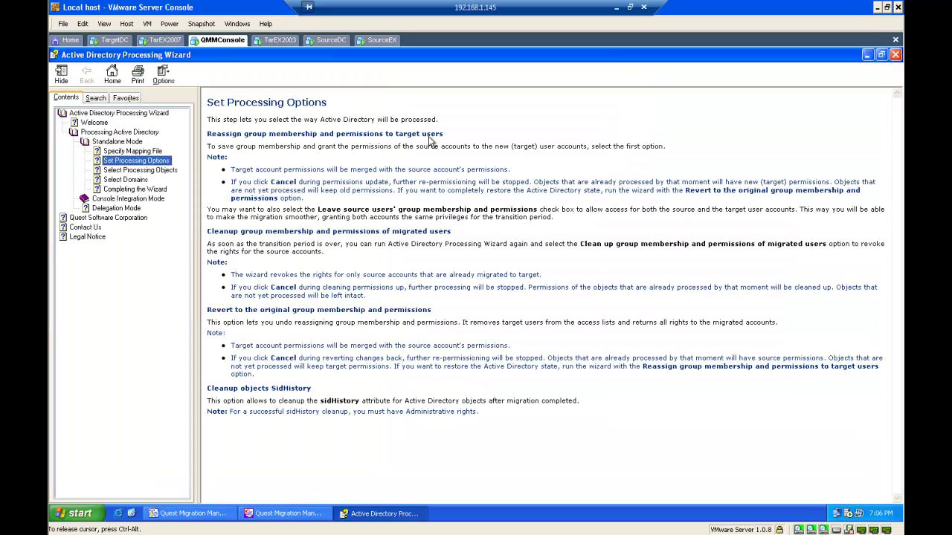
left_click_drag(449, 134, 193, 135)
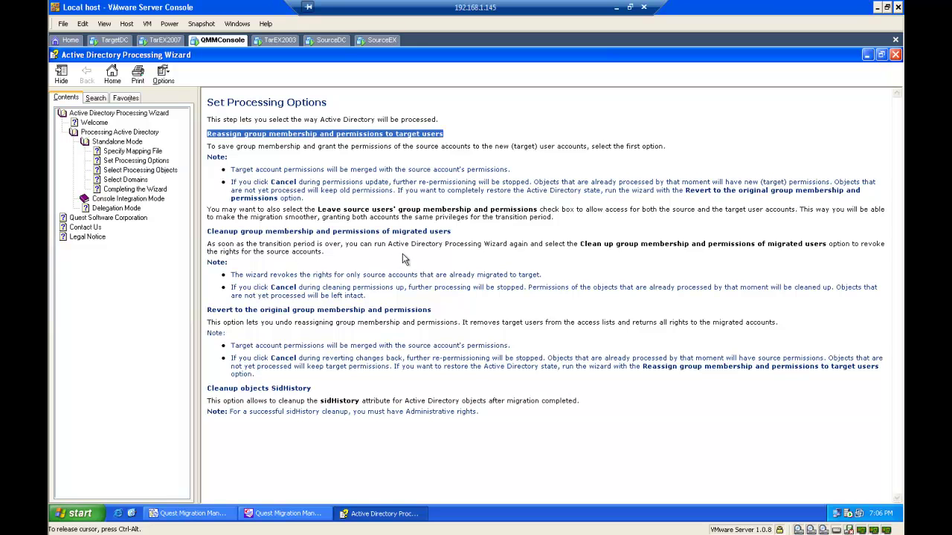
left_click_drag(455, 231, 224, 233)
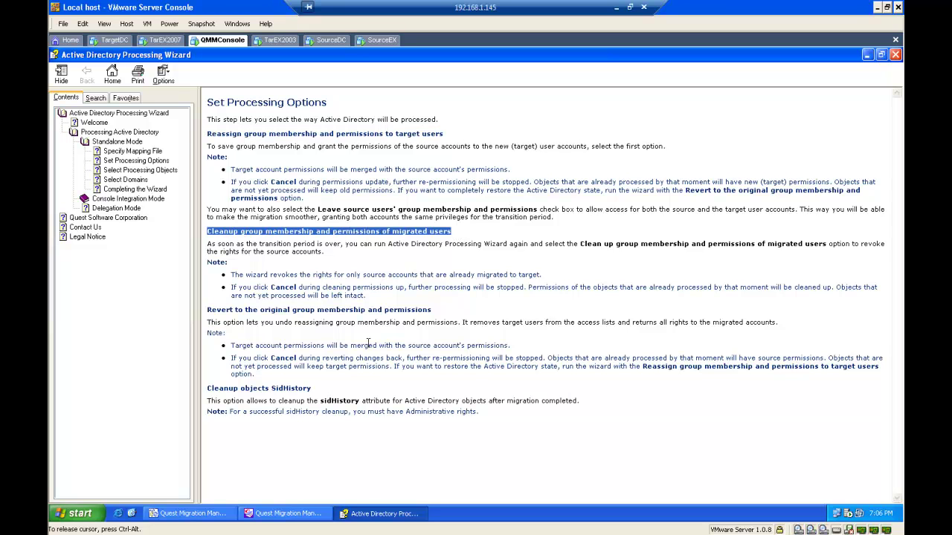
left_click(318, 396)
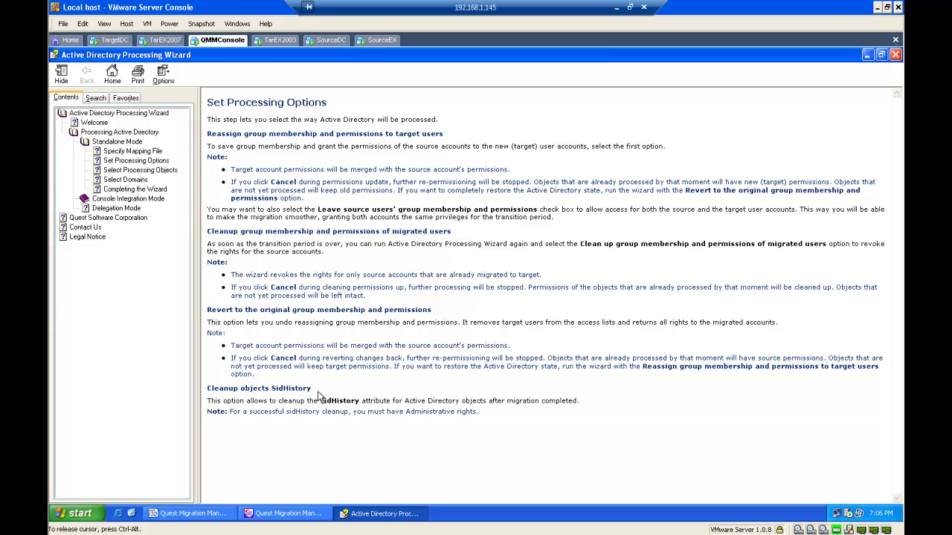
left_click_drag(318, 397, 218, 391)
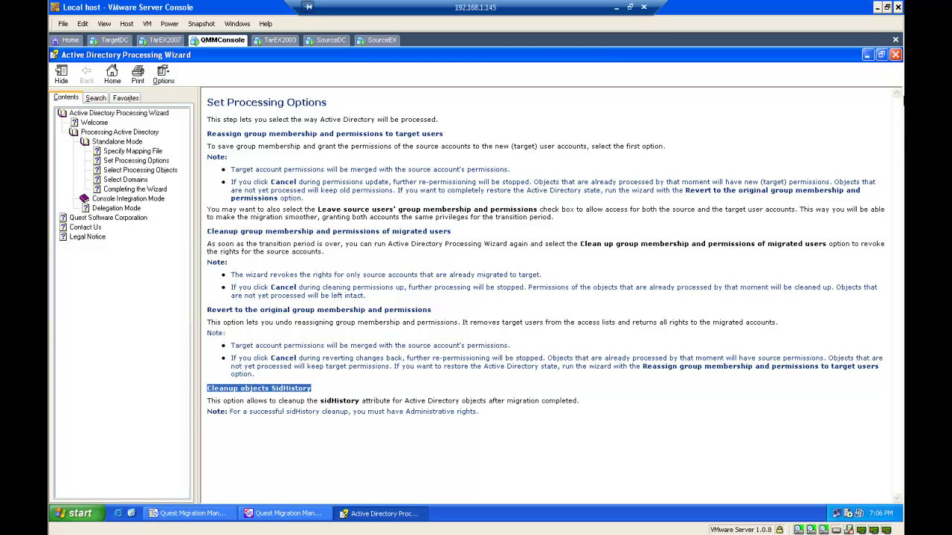
Step: Close the help and keep the chosen processing options and objects
left_click(895, 55)
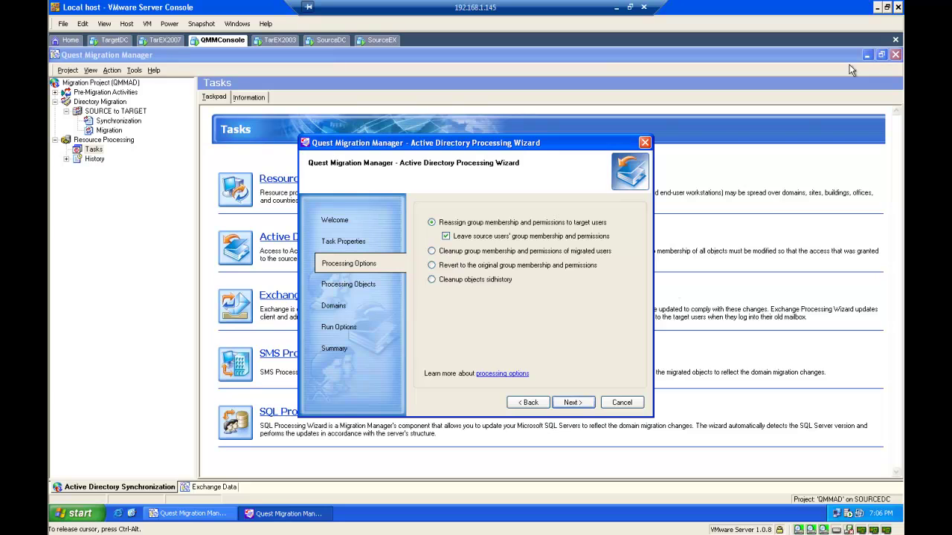
left_click(565, 404)
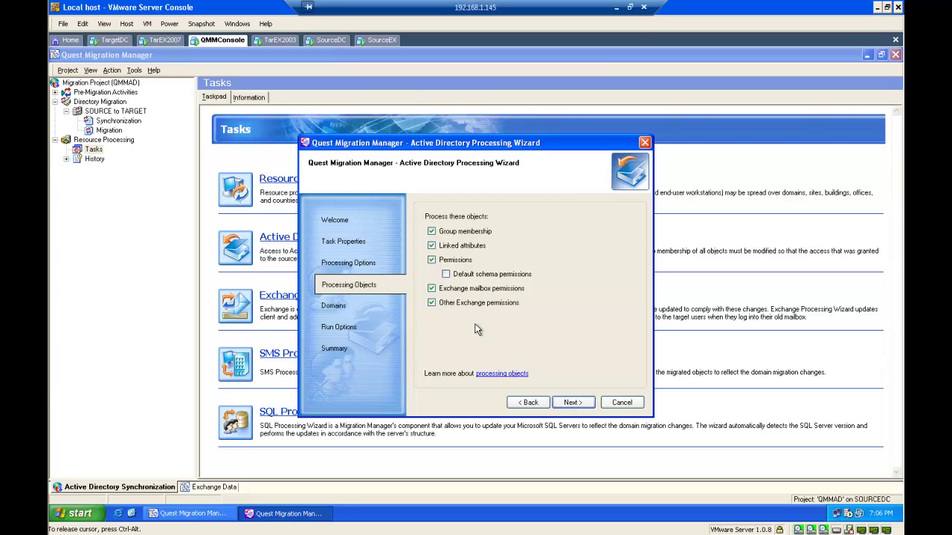
left_click(569, 402)
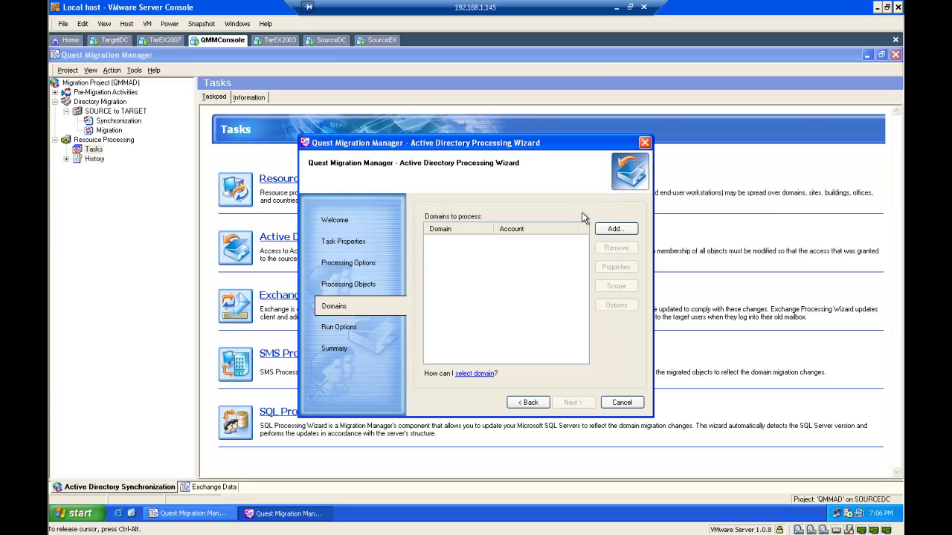
Step: Add target.local as the domain and finish the wizard, saving the task configuration only
left_click(611, 229)
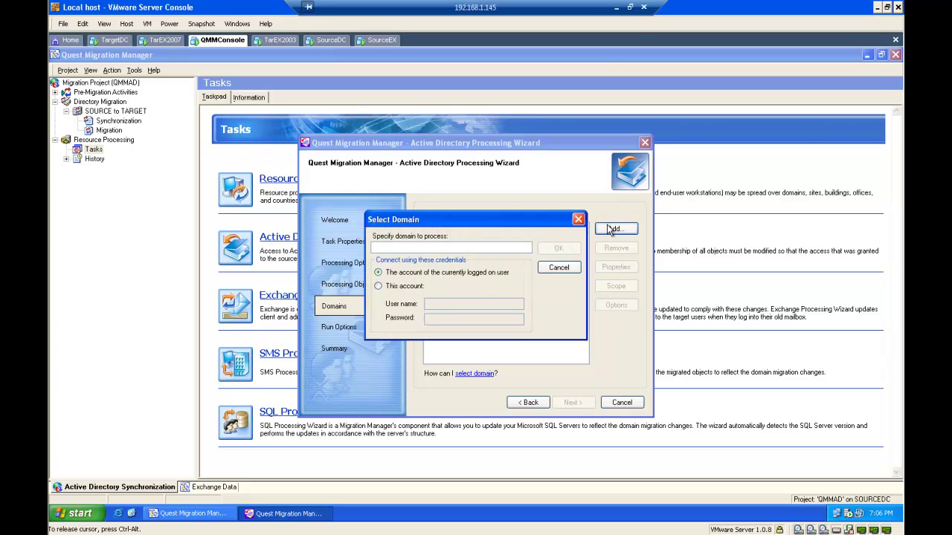
type("target")
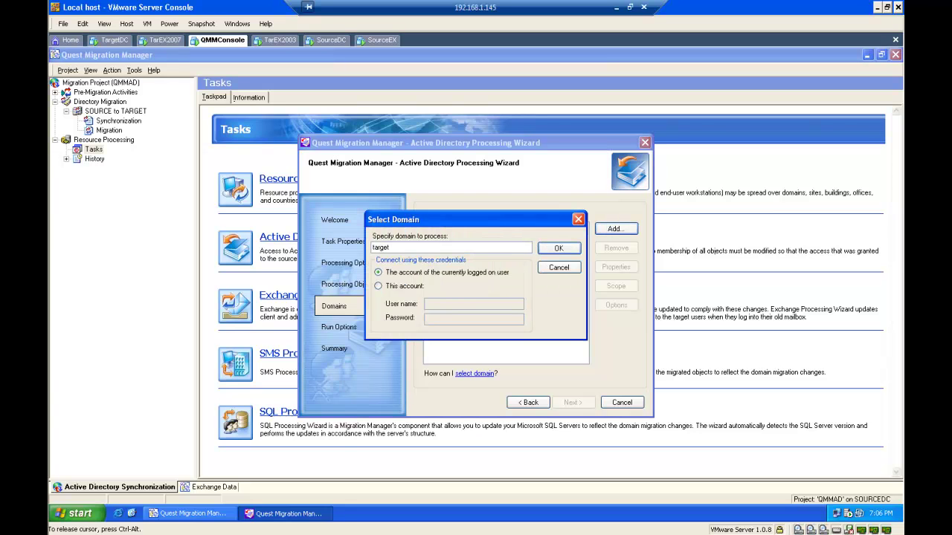
type(".local")
left_click(559, 248)
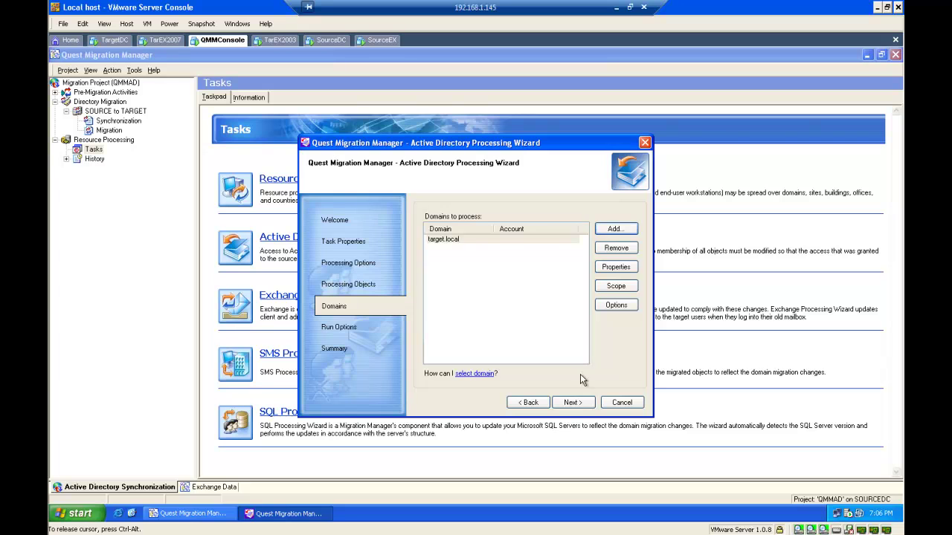
left_click(581, 403)
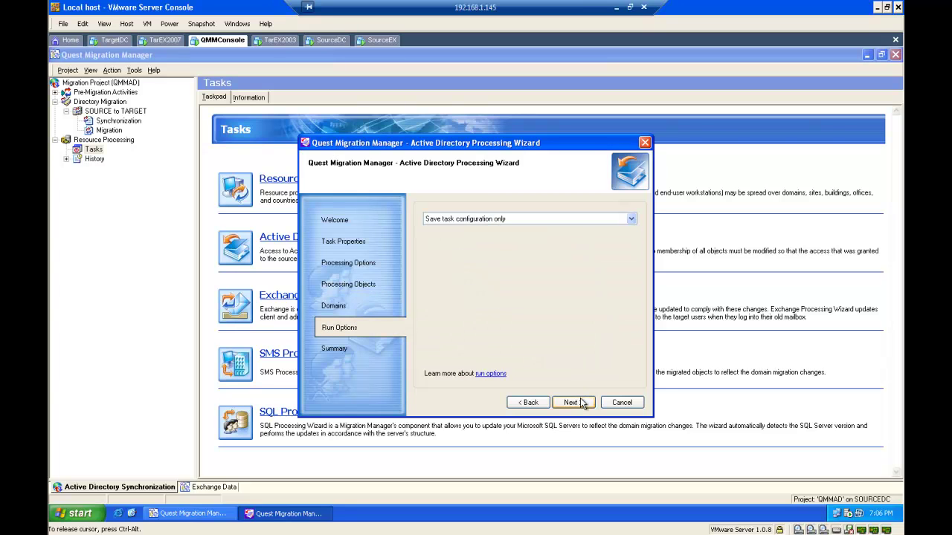
left_click(582, 402)
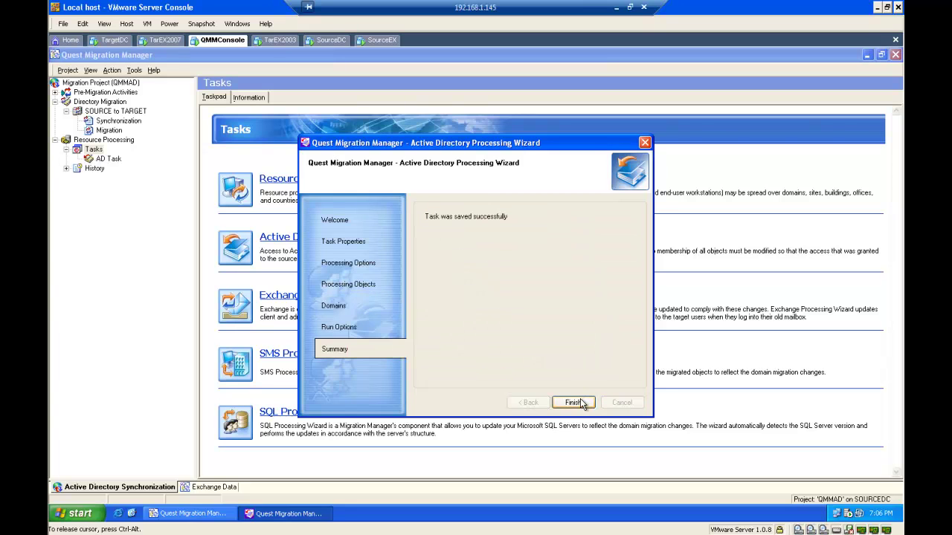
left_click(574, 402)
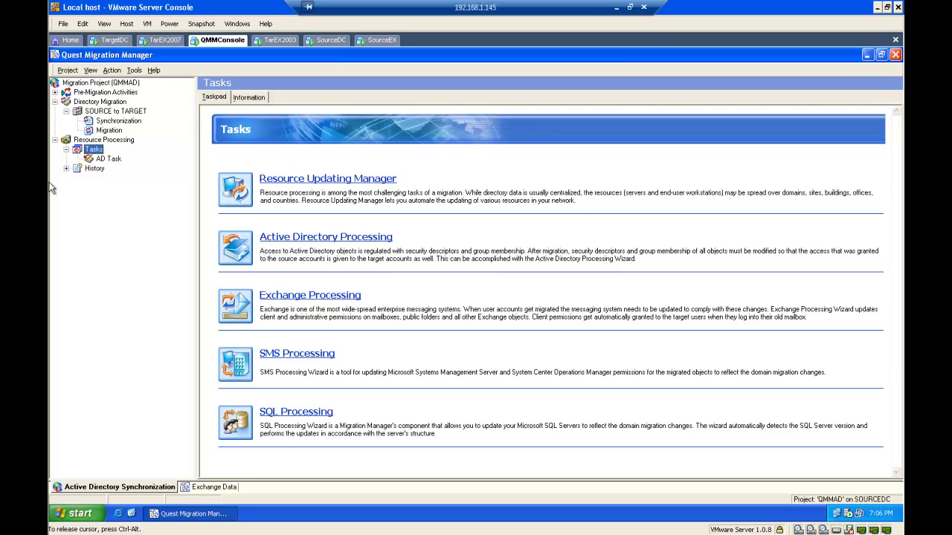
Step: On the AD Task page, list the custom map objects for all SOURCE to TARGET pairs
left_click(107, 160)
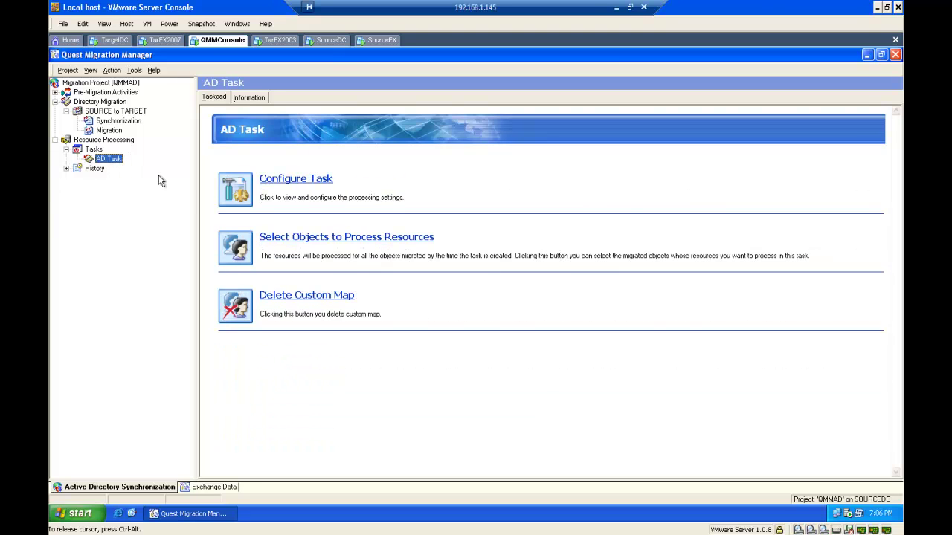
left_click(232, 241)
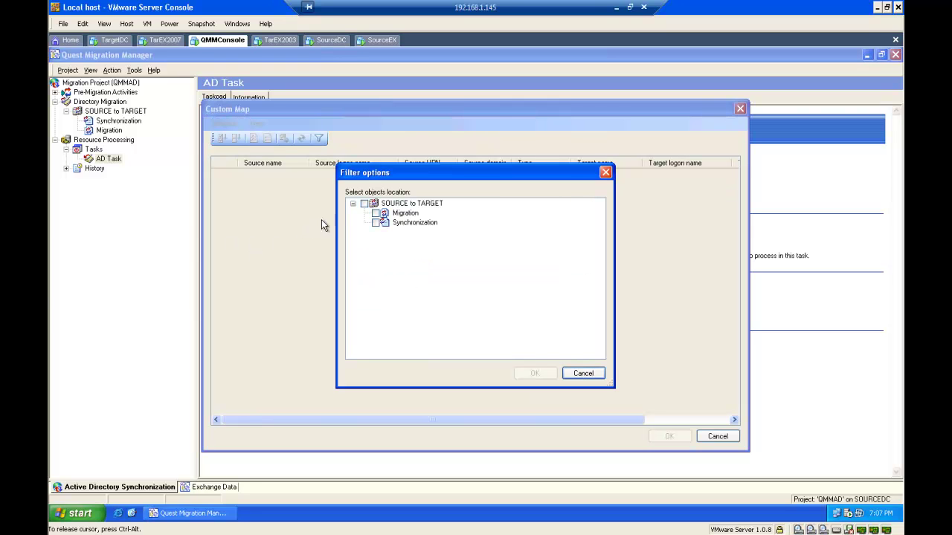
left_click(364, 203)
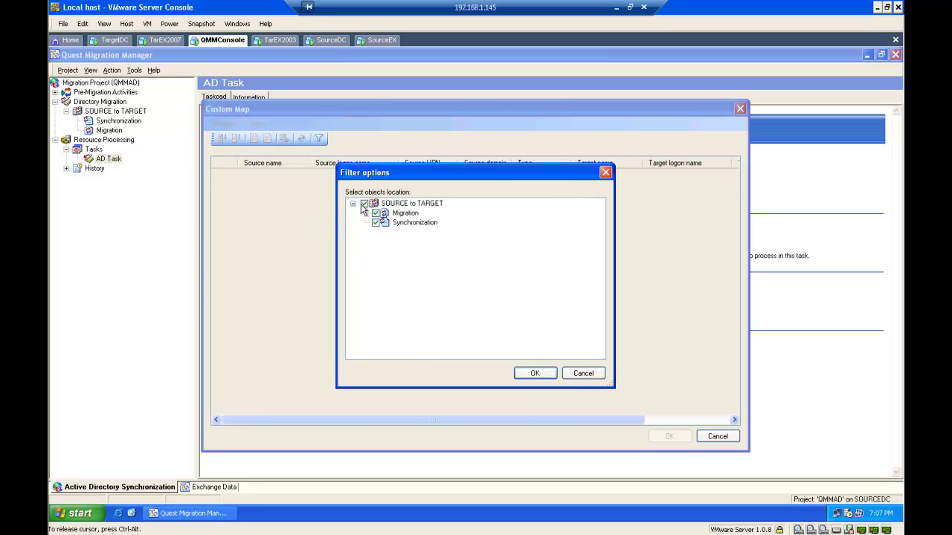
left_click(535, 374)
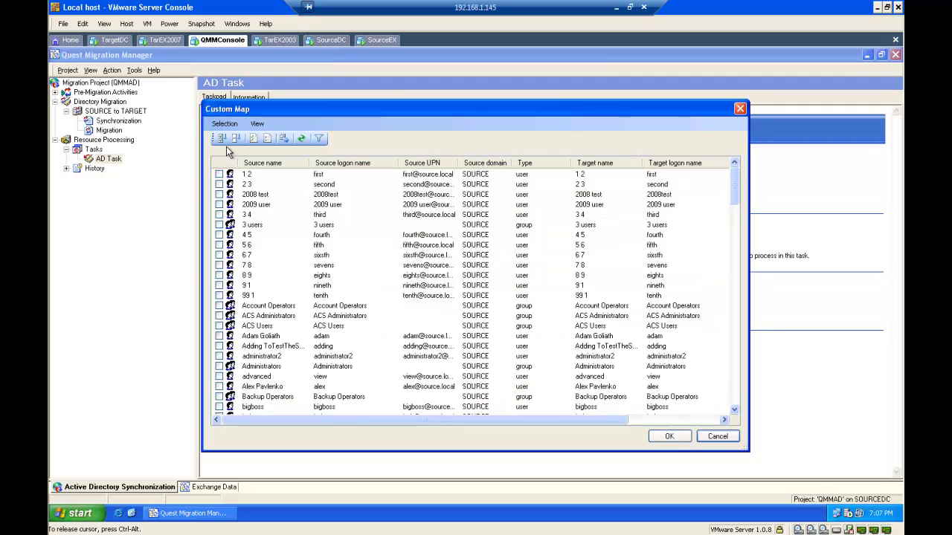
Step: Sort the custom map by type, select all objects, review them and save the map
left_click(220, 139)
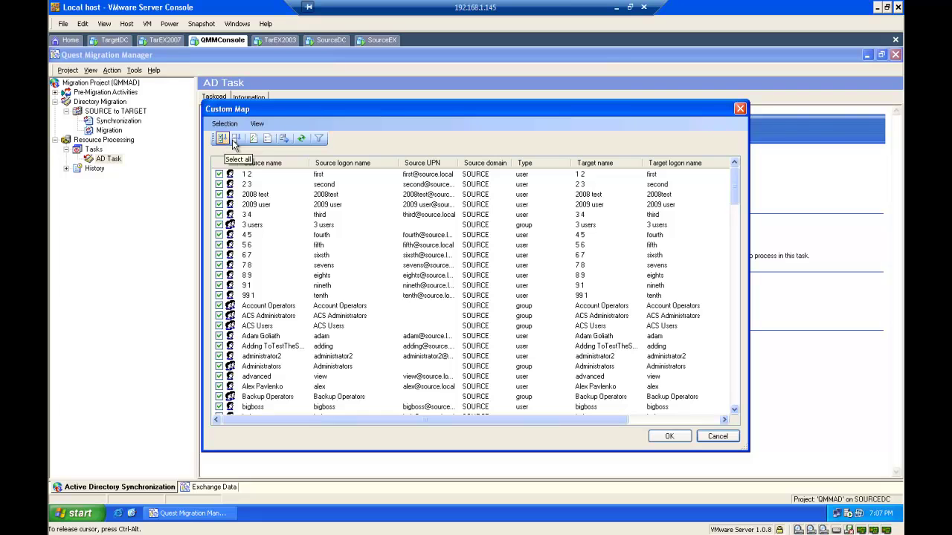
left_click(236, 138)
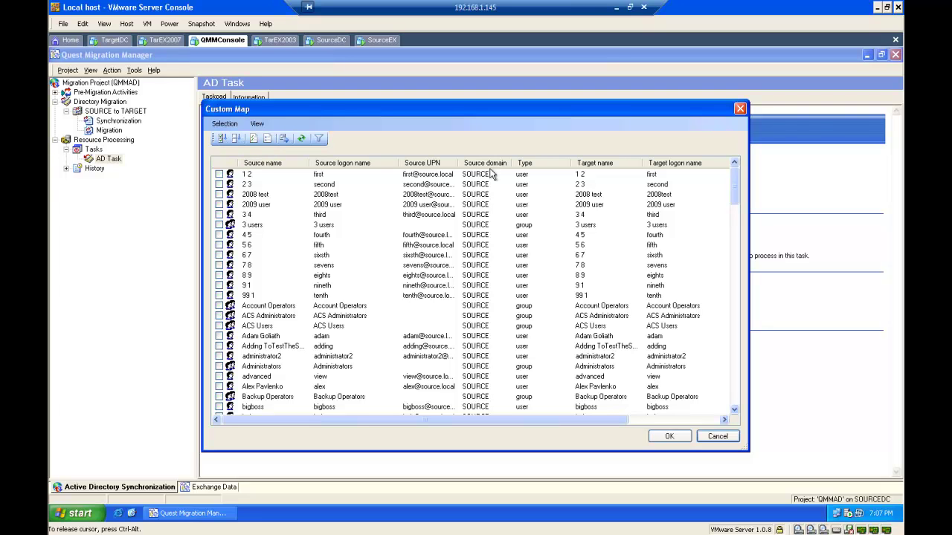
left_click(525, 163)
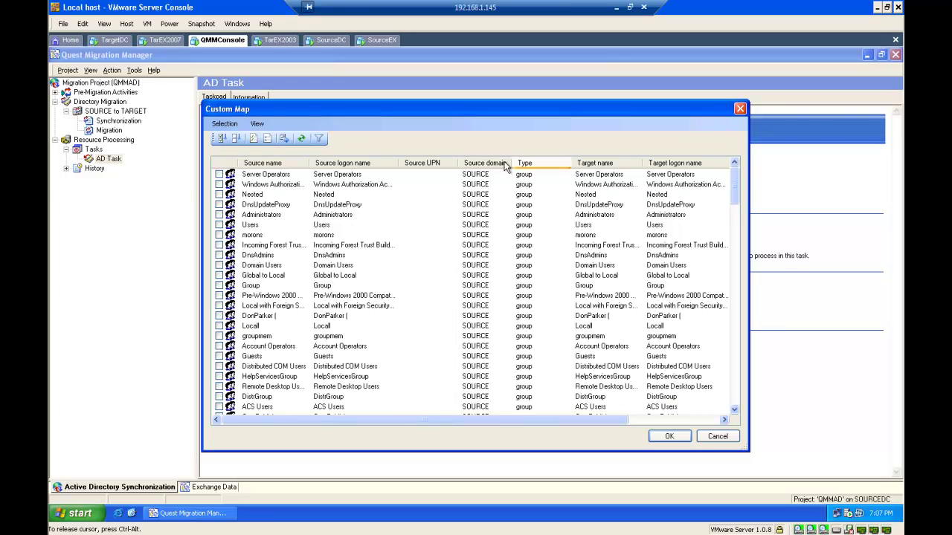
left_click(221, 139)
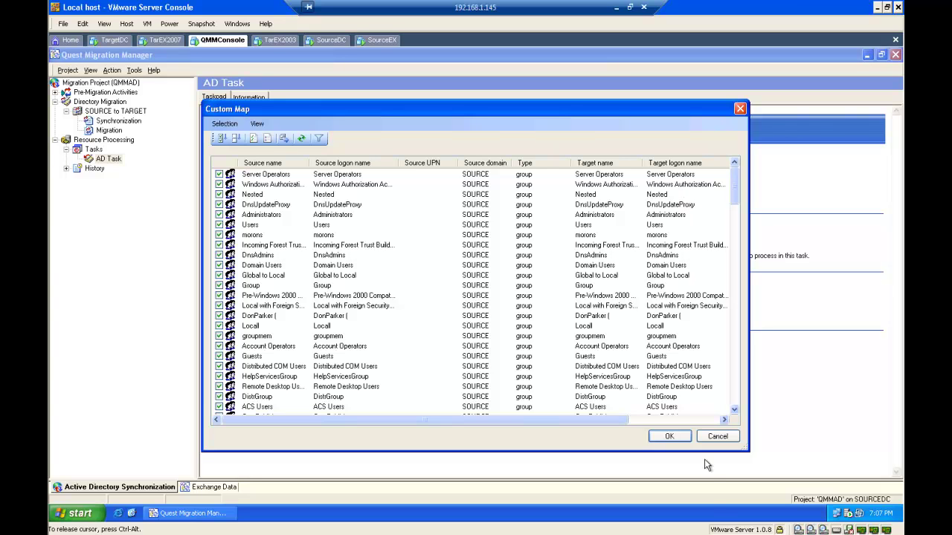
scroll(732, 247, "down", 10)
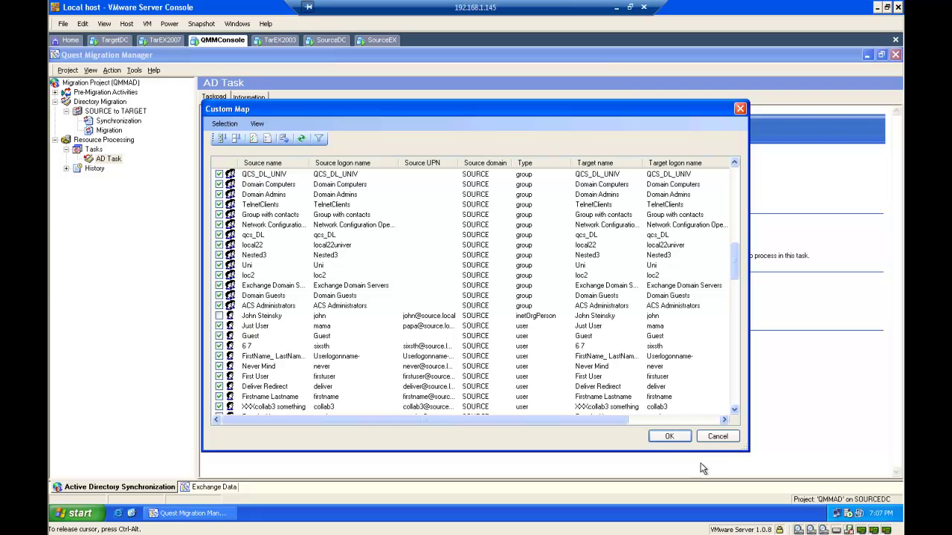
left_click(681, 438)
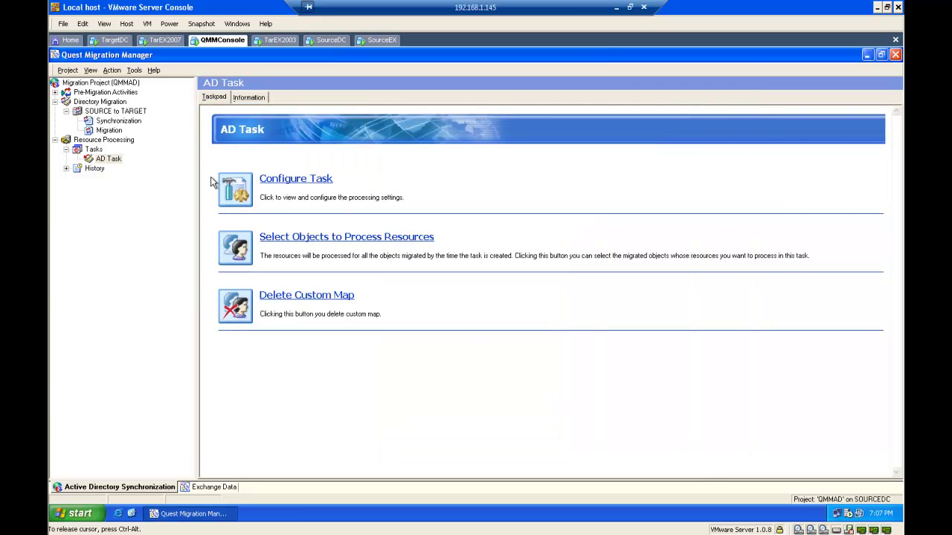
right_click(99, 162)
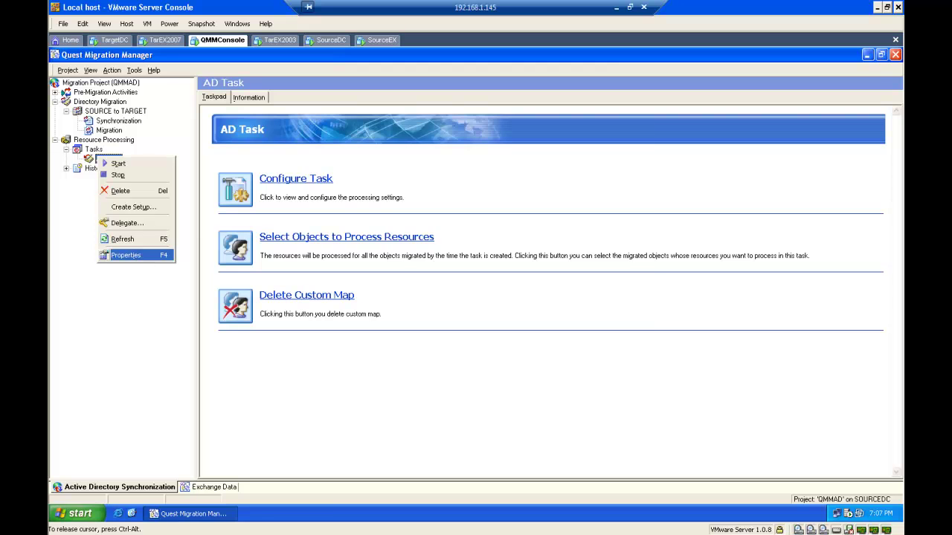
left_click(138, 255)
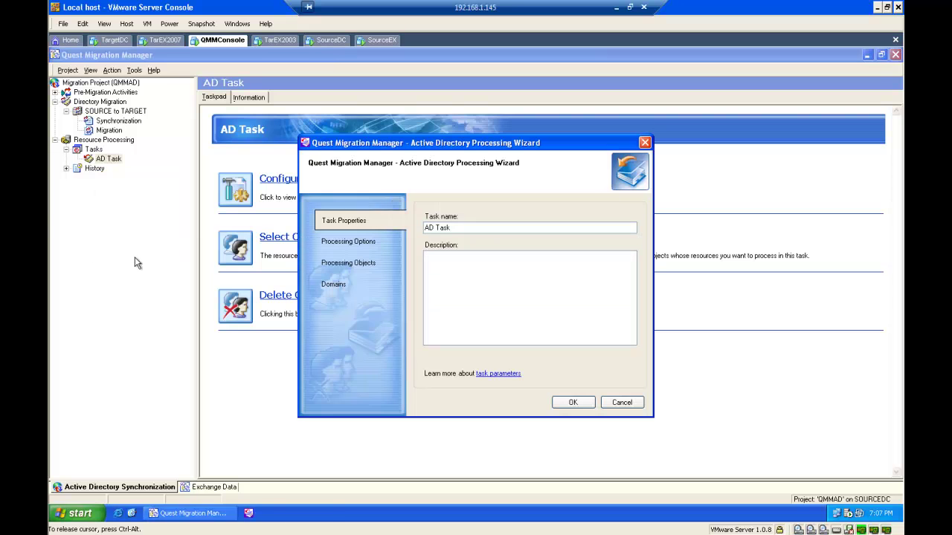
left_click(621, 403)
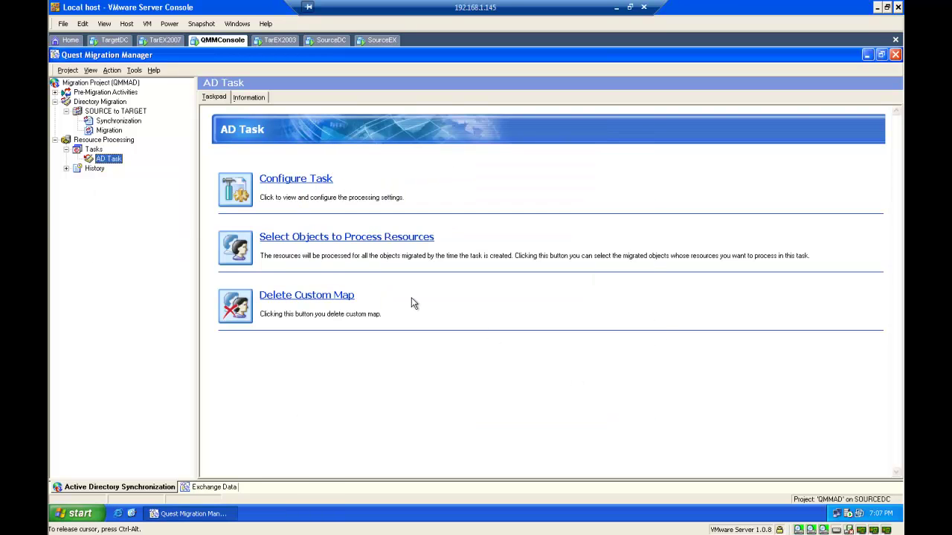
left_click(308, 182)
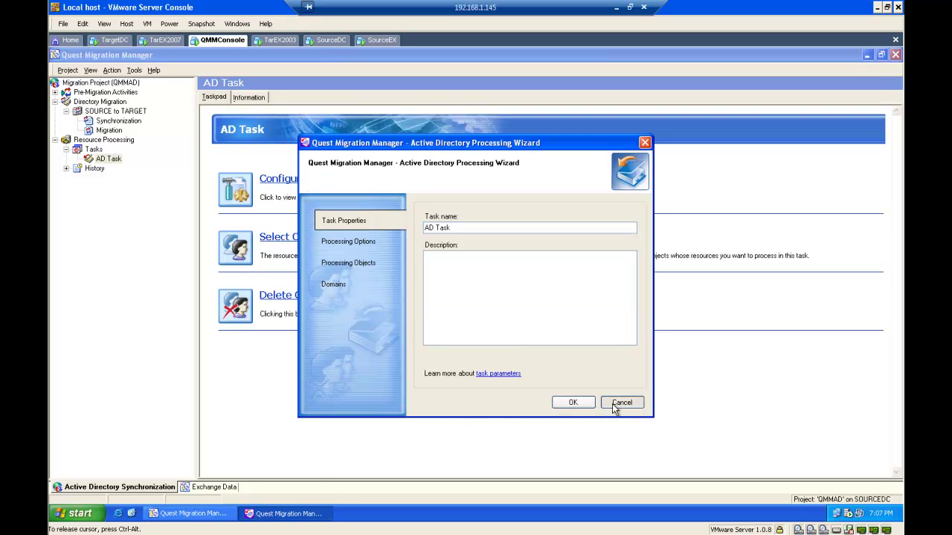
left_click(621, 402)
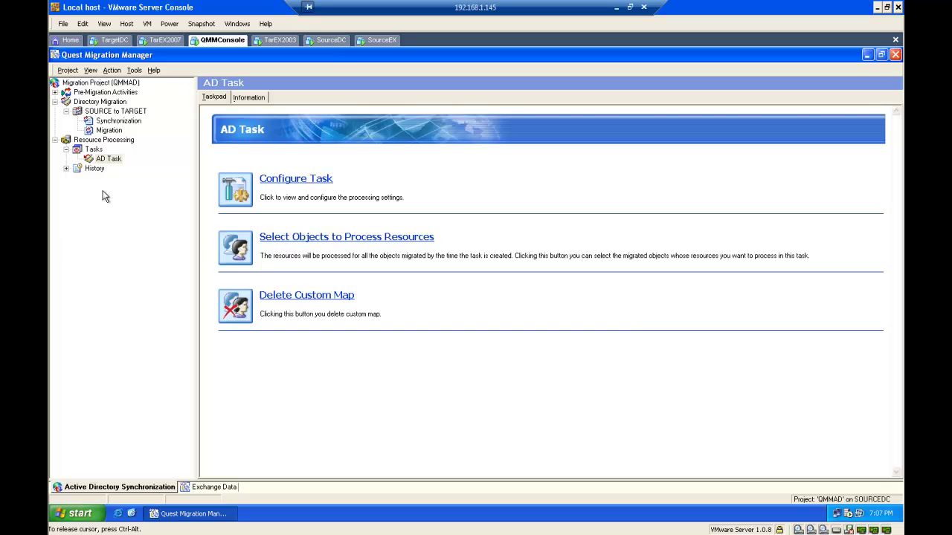
left_click(109, 161)
Step: Create a setup package for AD Task with the Desktop as the output folder
right_click(109, 165)
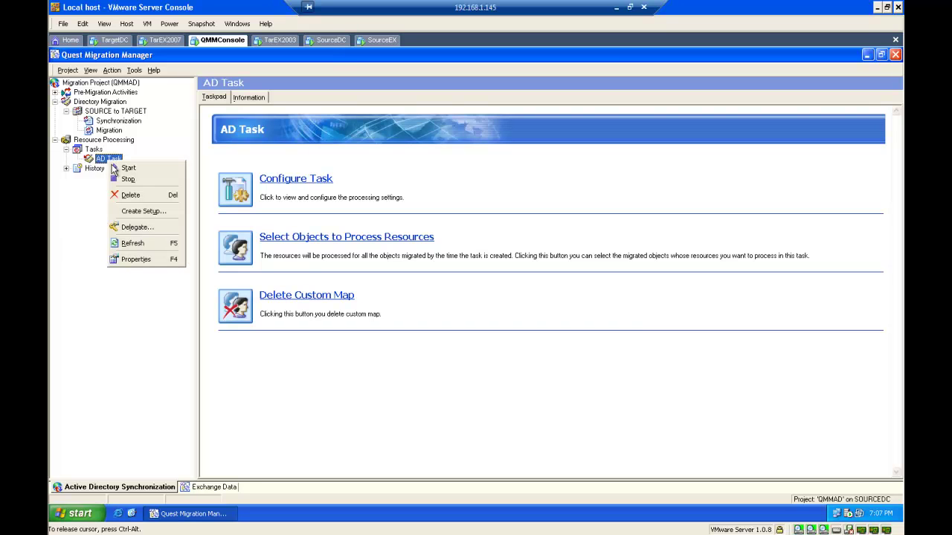
left_click(130, 211)
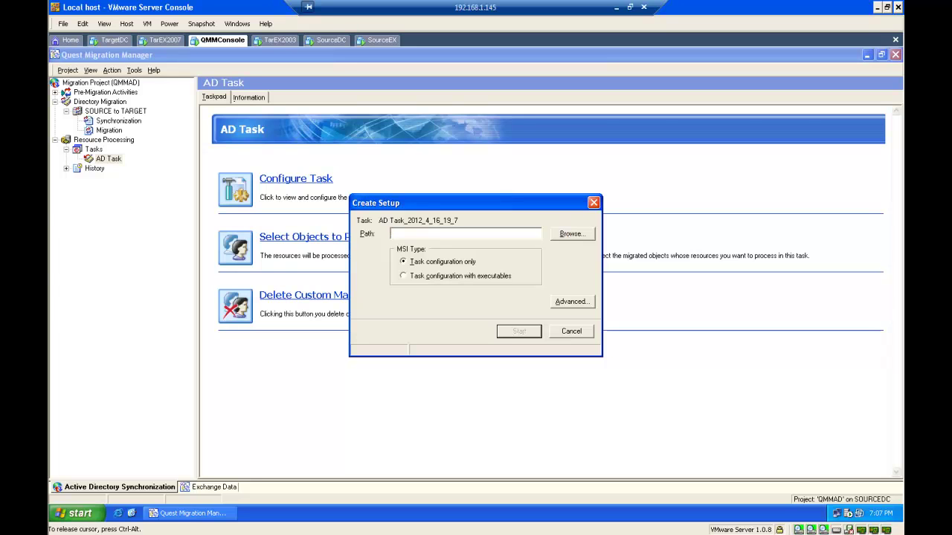
left_click(558, 235)
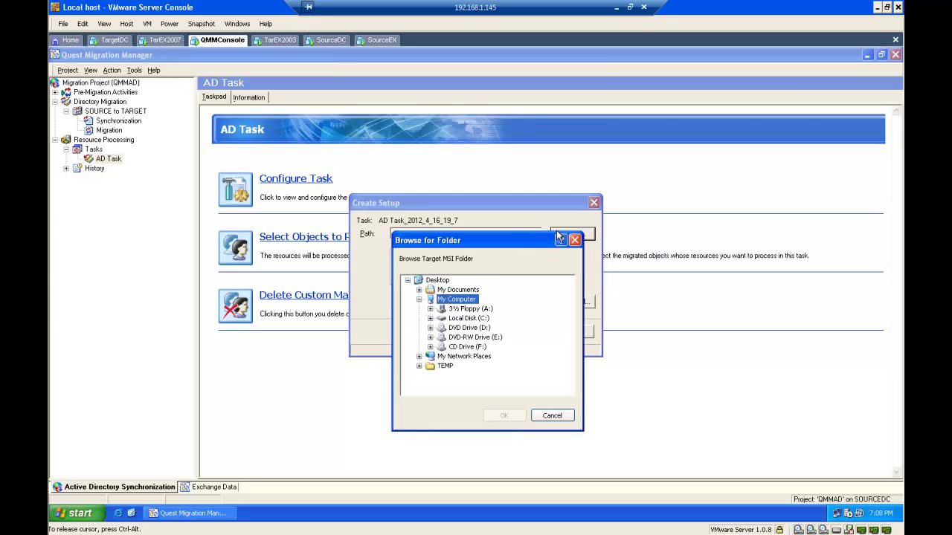
left_click(449, 280)
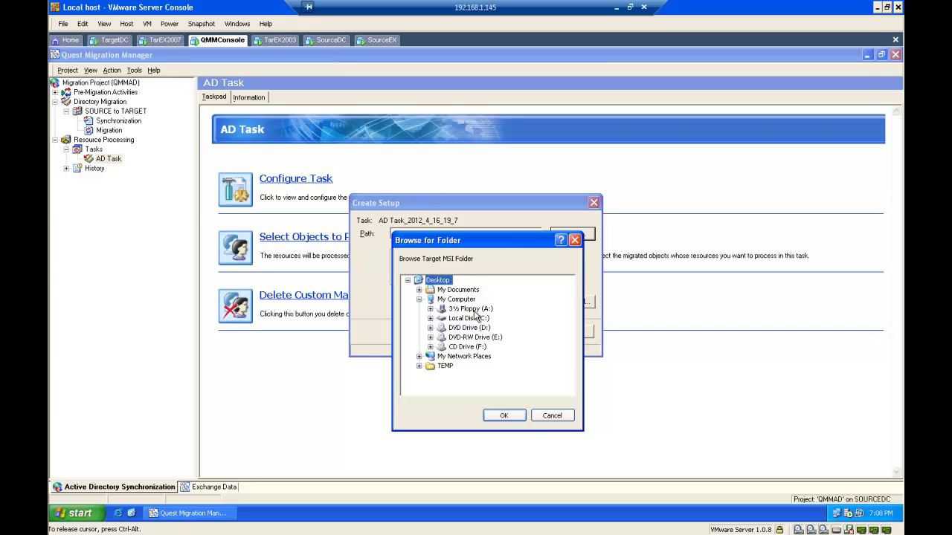
left_click(502, 415)
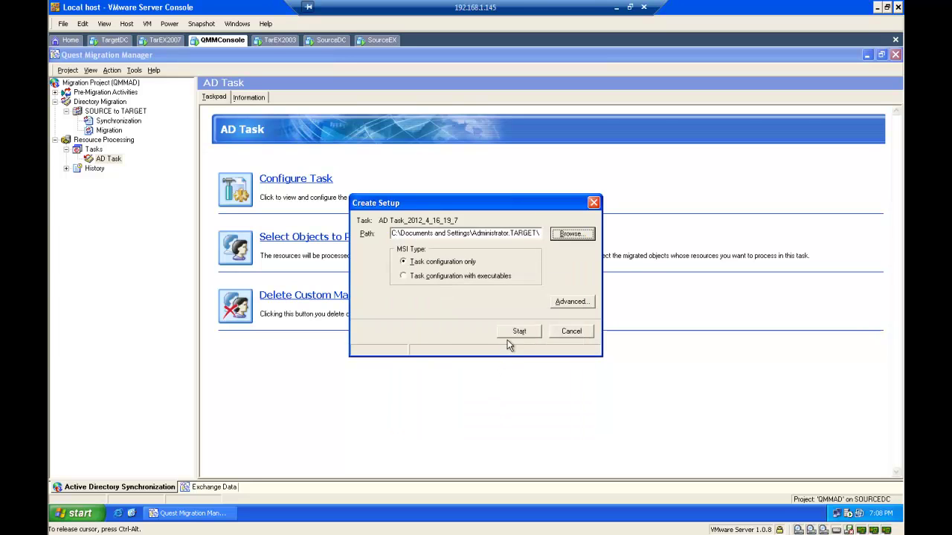
Step: Include executables, accept ADAM server SOURCEDC on port 50000, and generate the setup
left_click(500, 278)
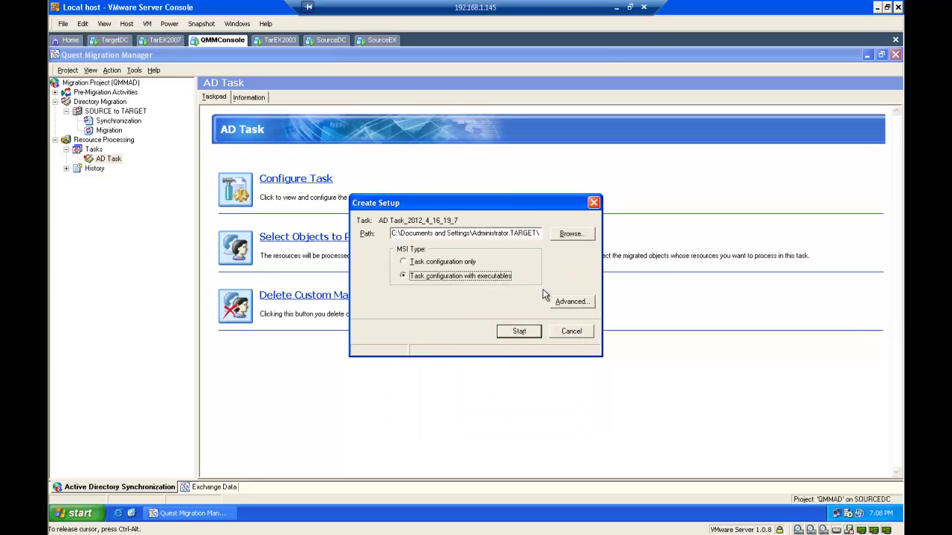
left_click(559, 301)
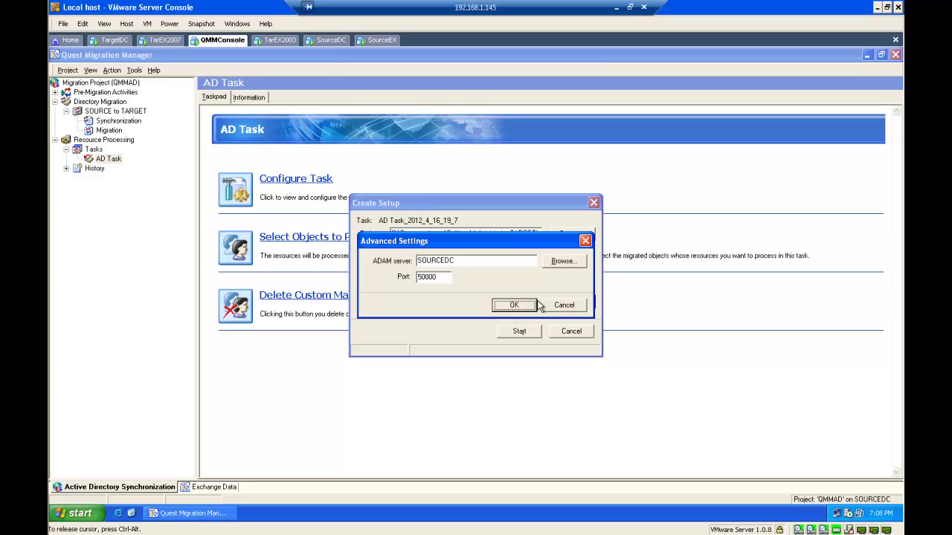
left_click(515, 305)
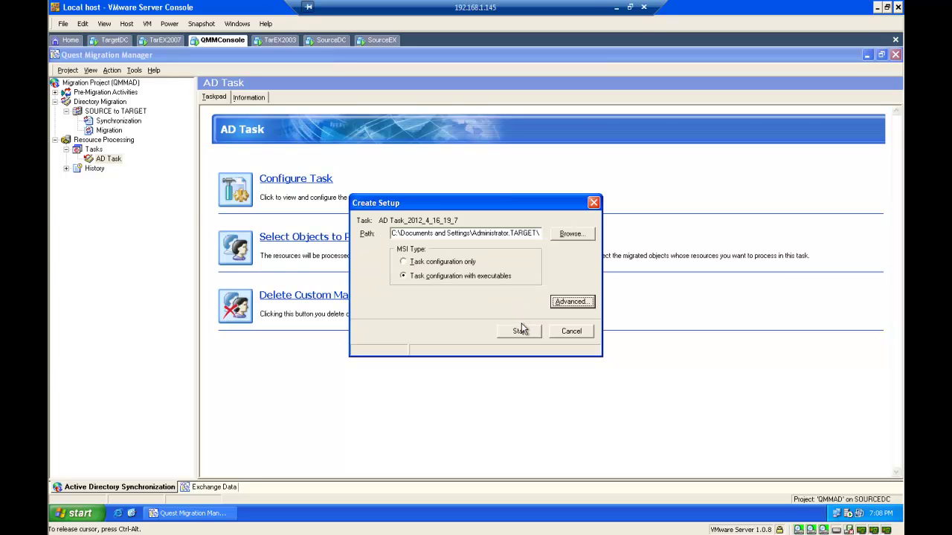
left_click(520, 330)
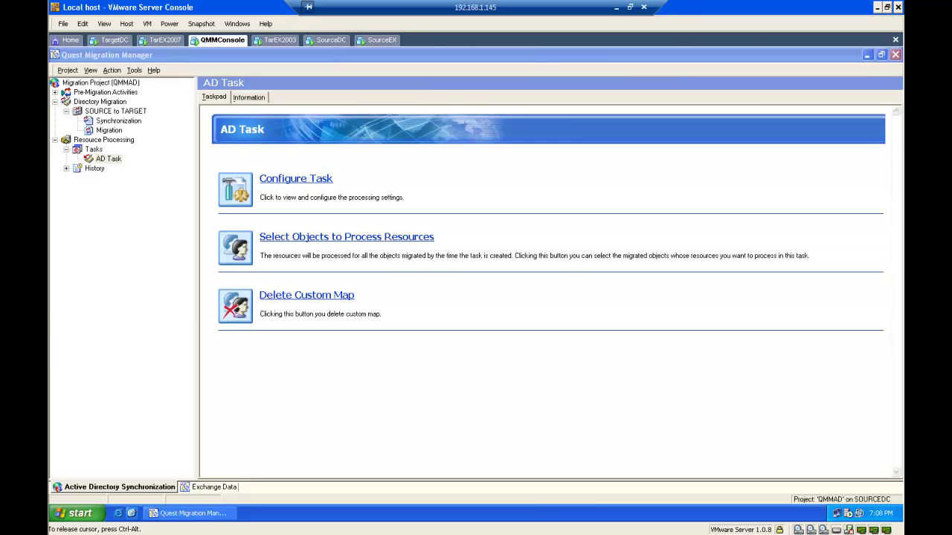
Step: Move the AD Task MSI icon near TEMP and check in its Properties that it is 11.6 MB
left_click(145, 515)
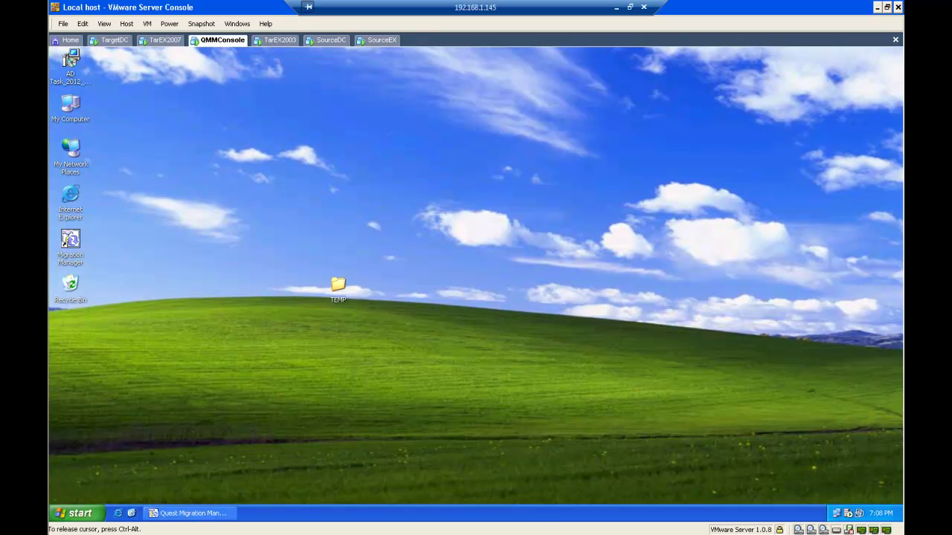
left_click(74, 64)
left_click_drag(74, 64, 340, 202)
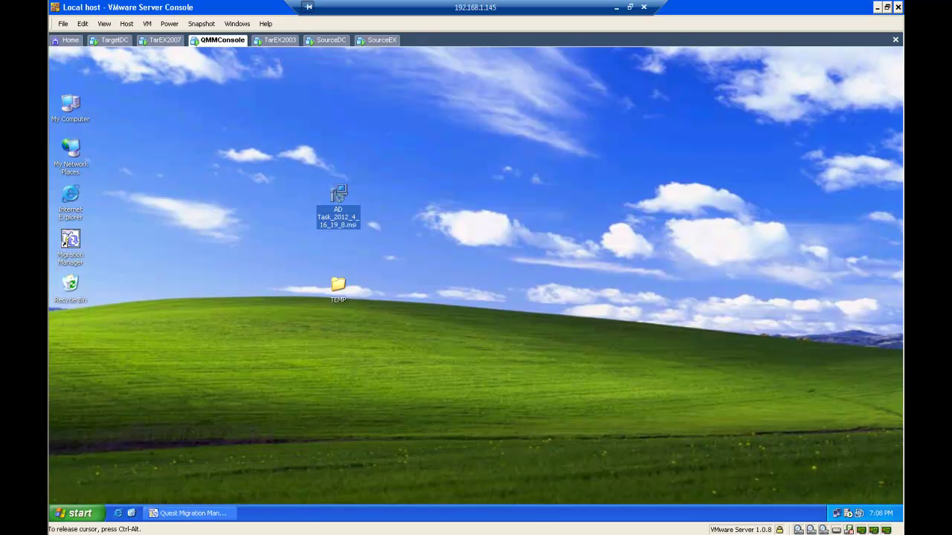
right_click(347, 205)
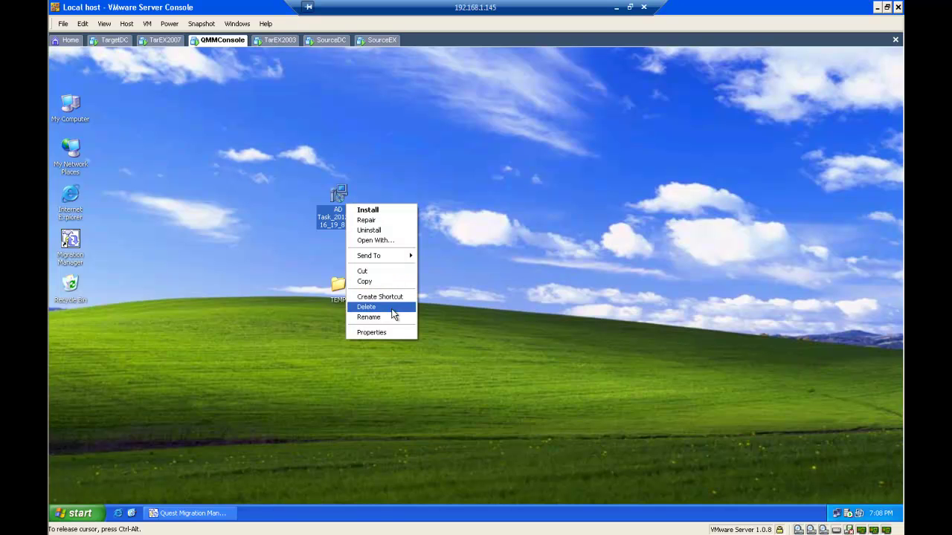
left_click(393, 331)
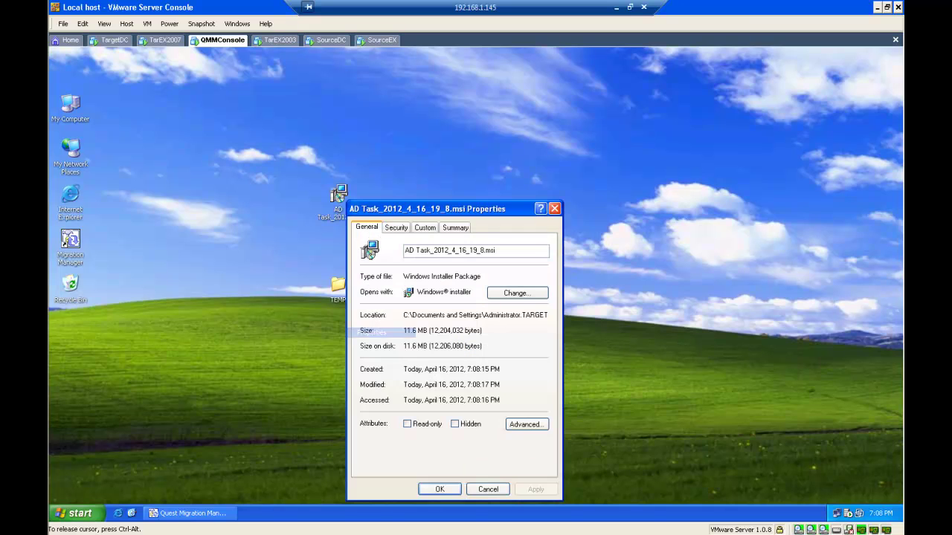
left_click_drag(407, 331, 412, 334)
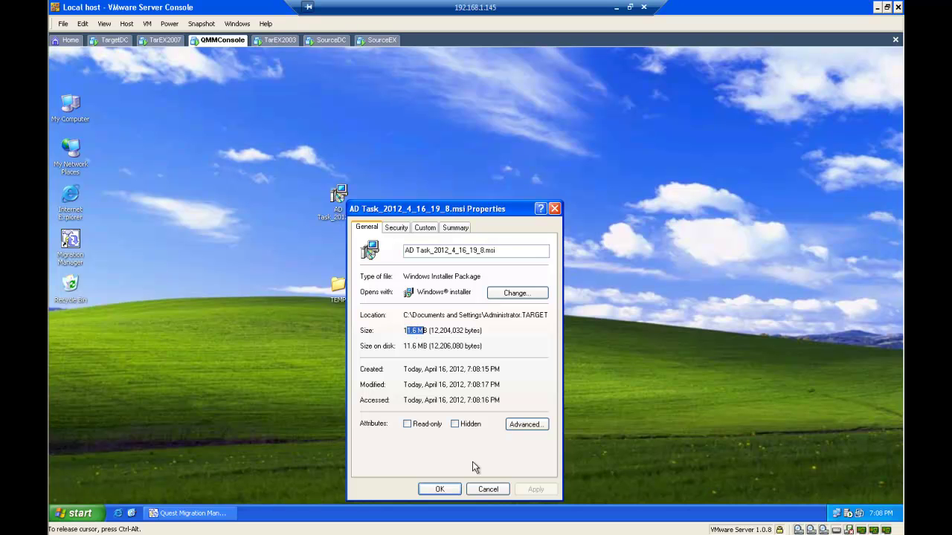
left_click(483, 488)
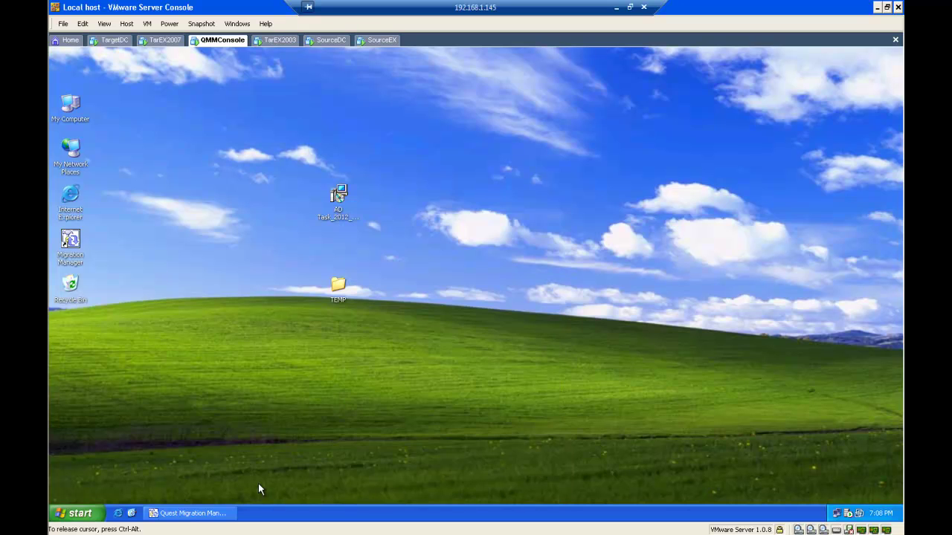
Step: Back in Migration Manager, start a new Exchange Processing task from the Tasks node
left_click(216, 513)
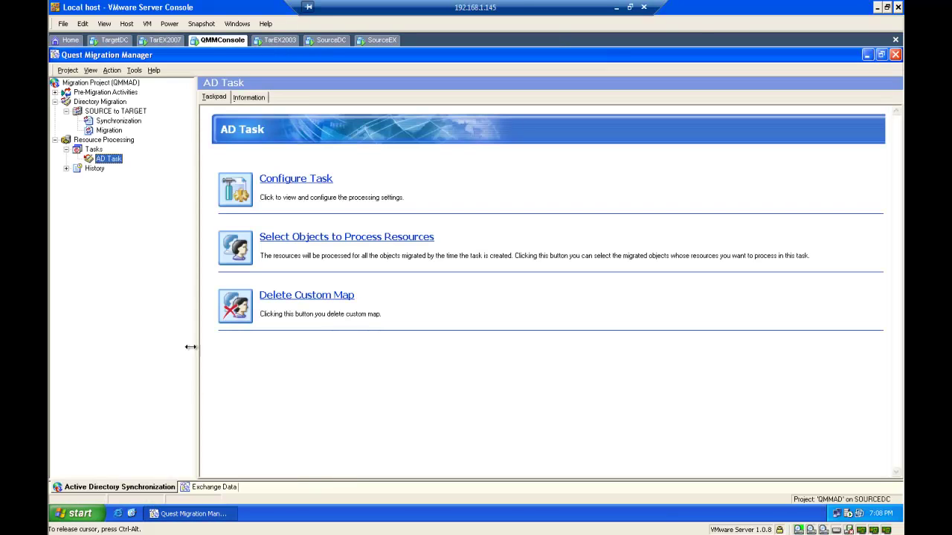
left_click(86, 151)
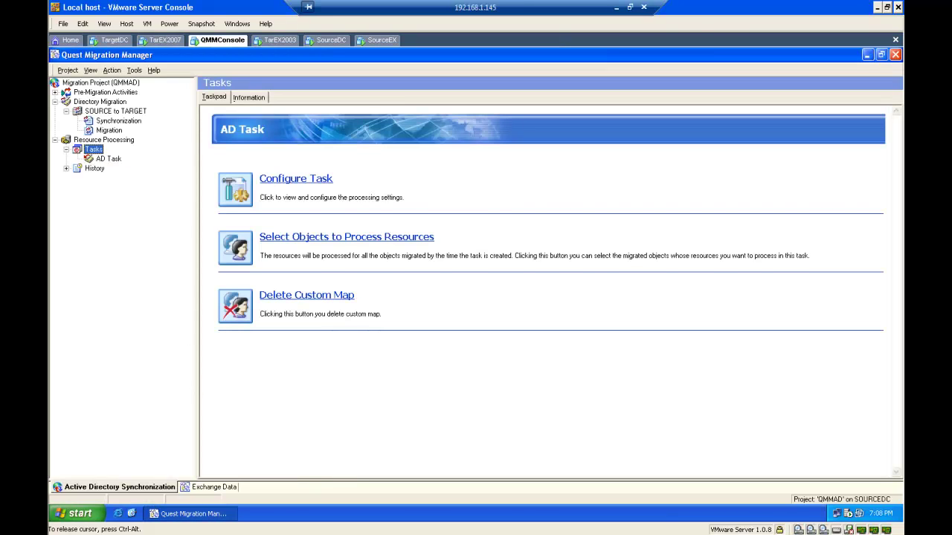
right_click(87, 150)
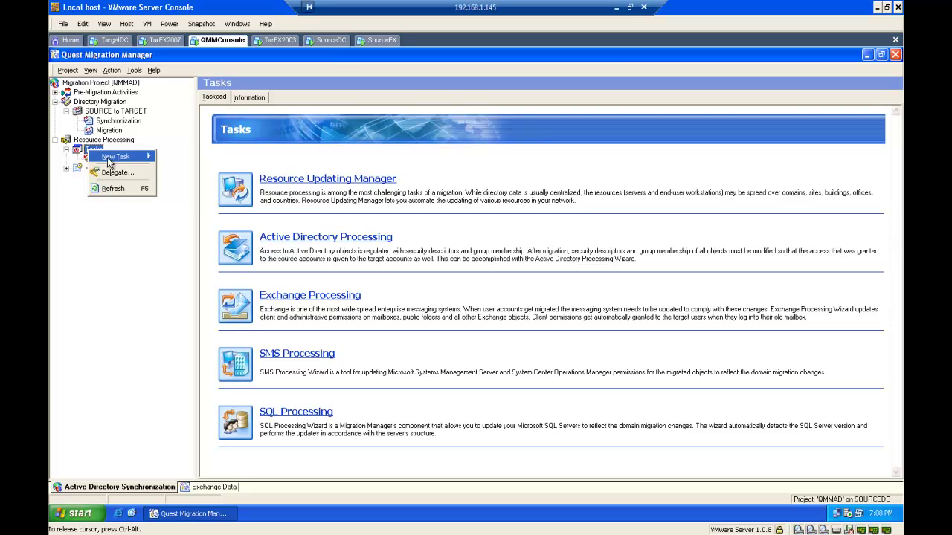
mouse_move(122, 159)
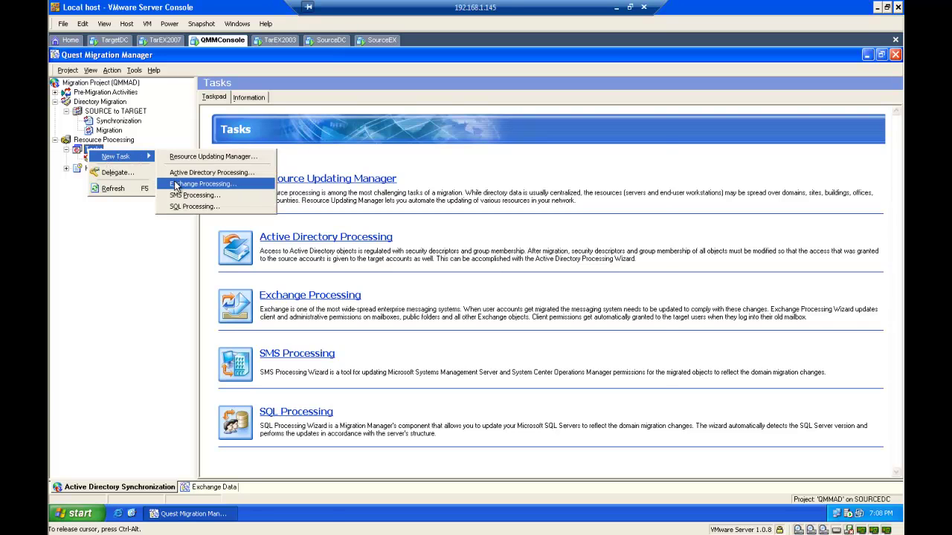
left_click(177, 184)
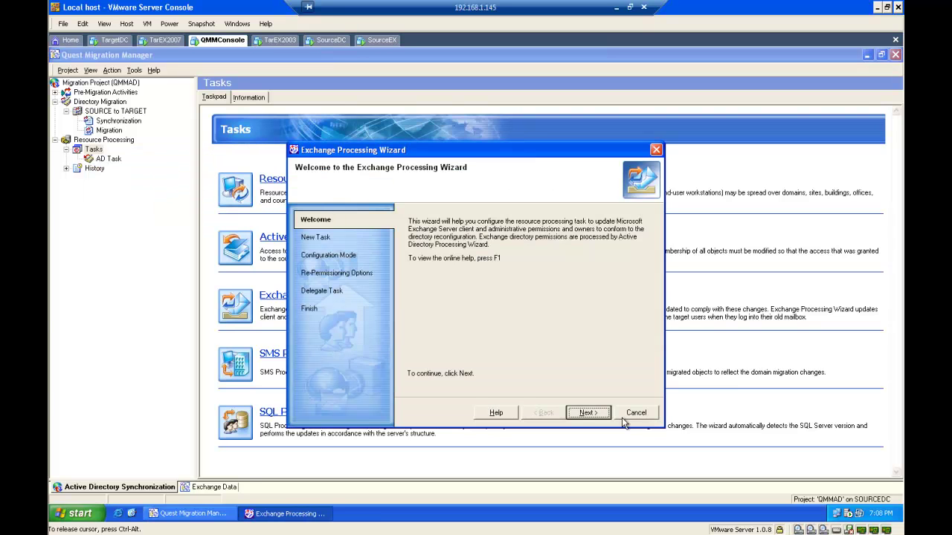
Step: Keep the default task name, choose to configure the task yourself, and keep default re-permissioning
left_click(587, 415)
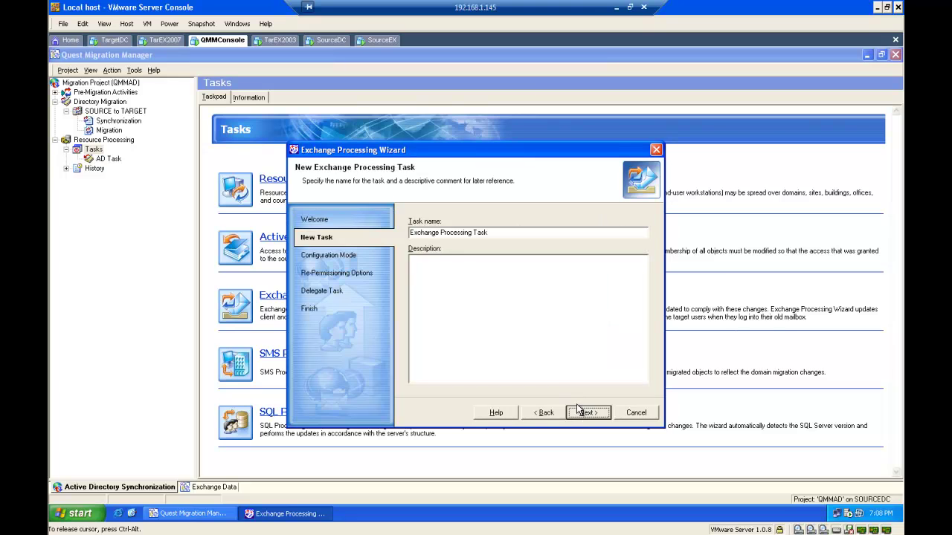
left_click(580, 414)
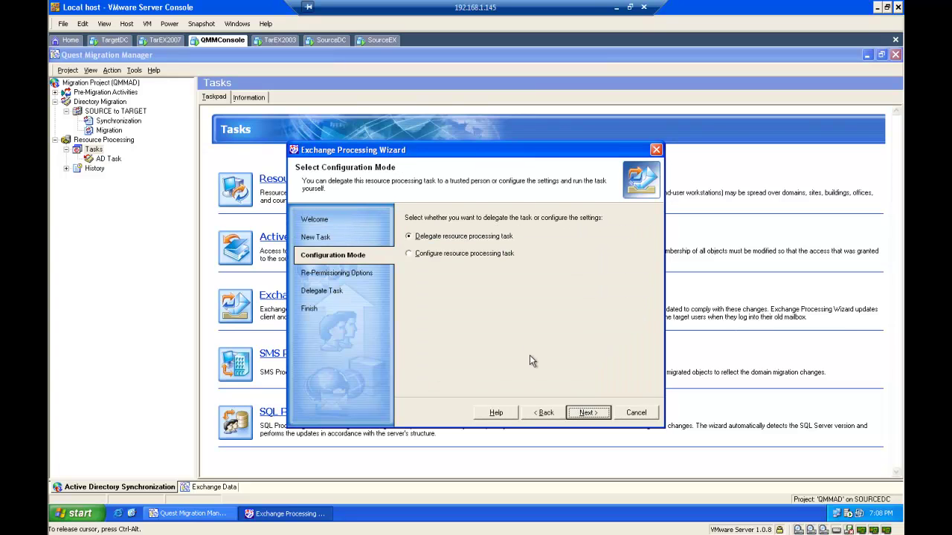
left_click(510, 254)
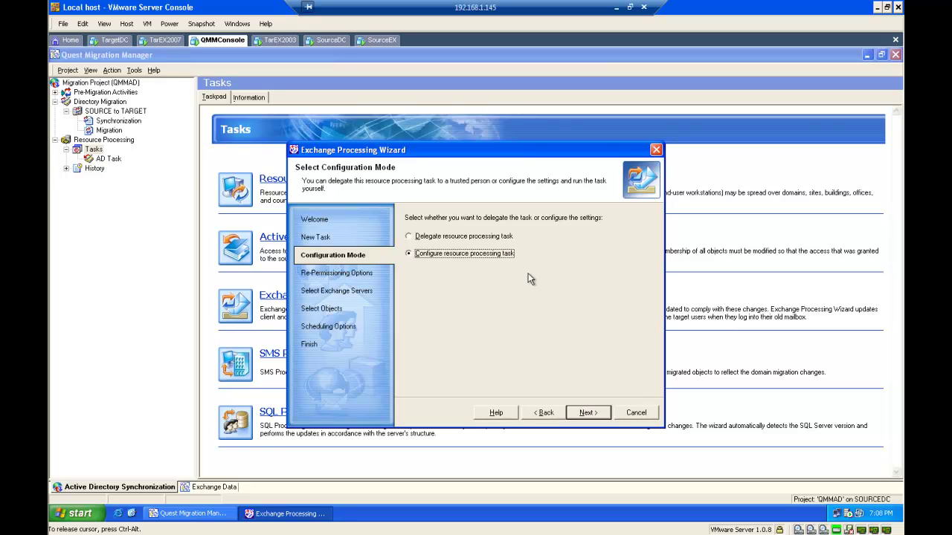
left_click(584, 414)
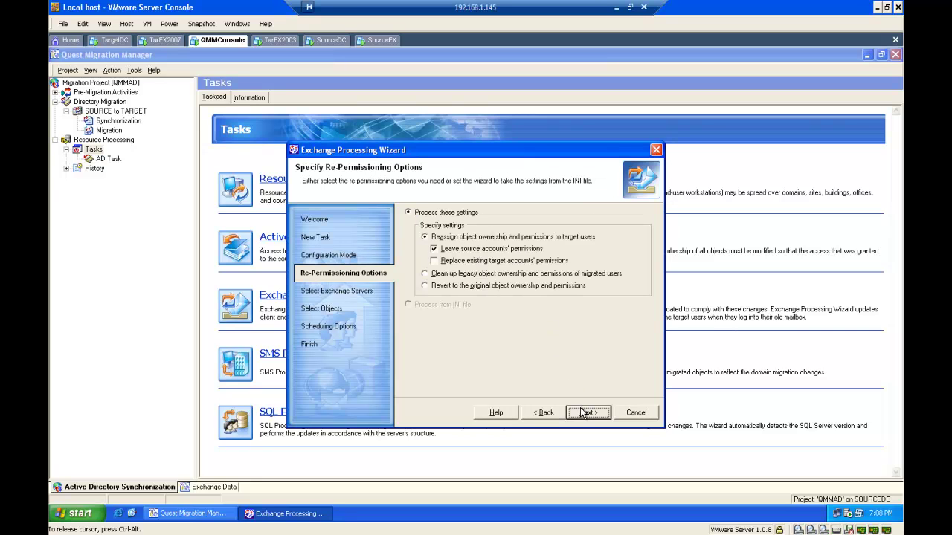
left_click(584, 414)
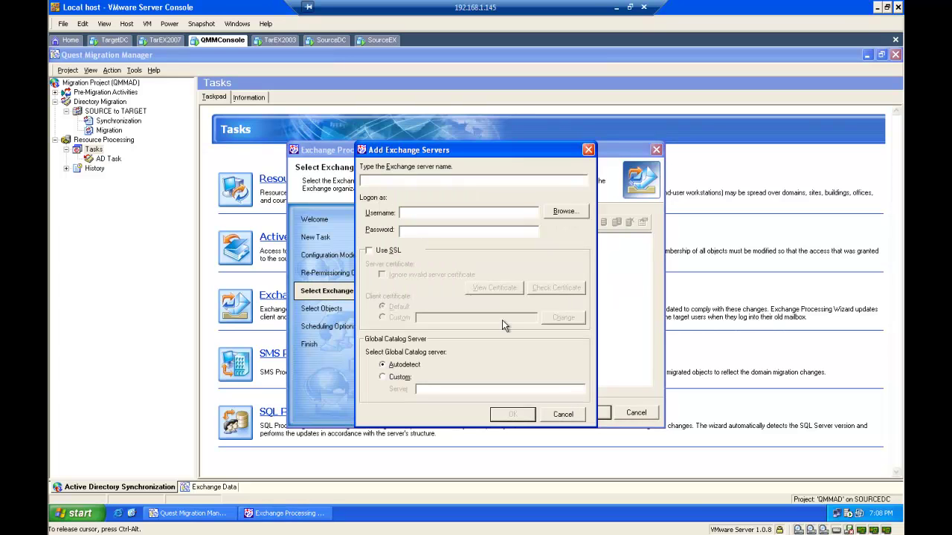
Step: Enter EX2007 as the server name with the target administrator logon and its password
type("E")
type("target\\Administrator")
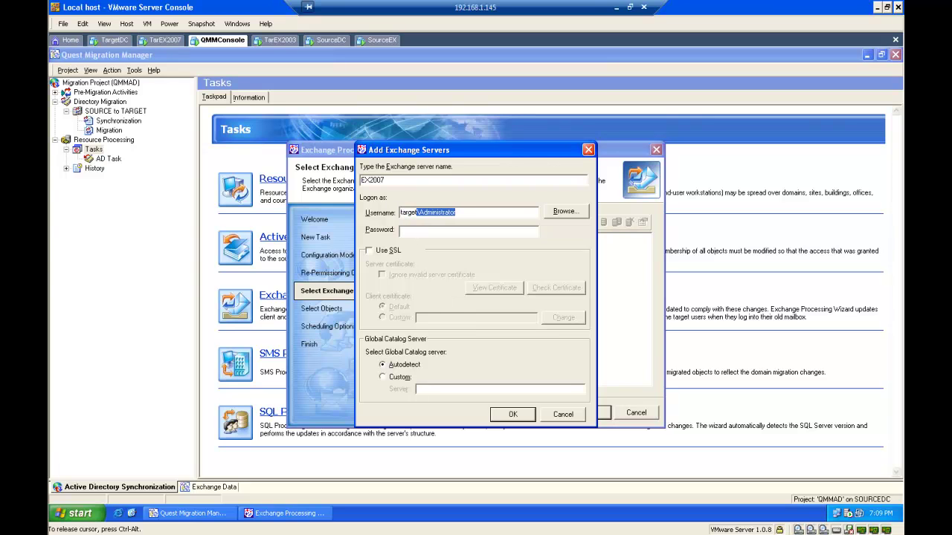
key("End")
key("Tab")
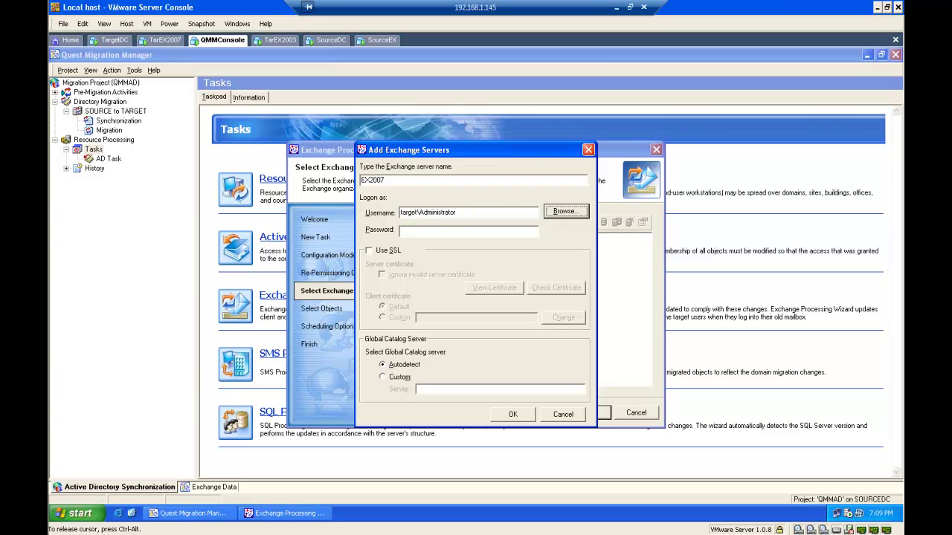
key("Tab")
type("****")
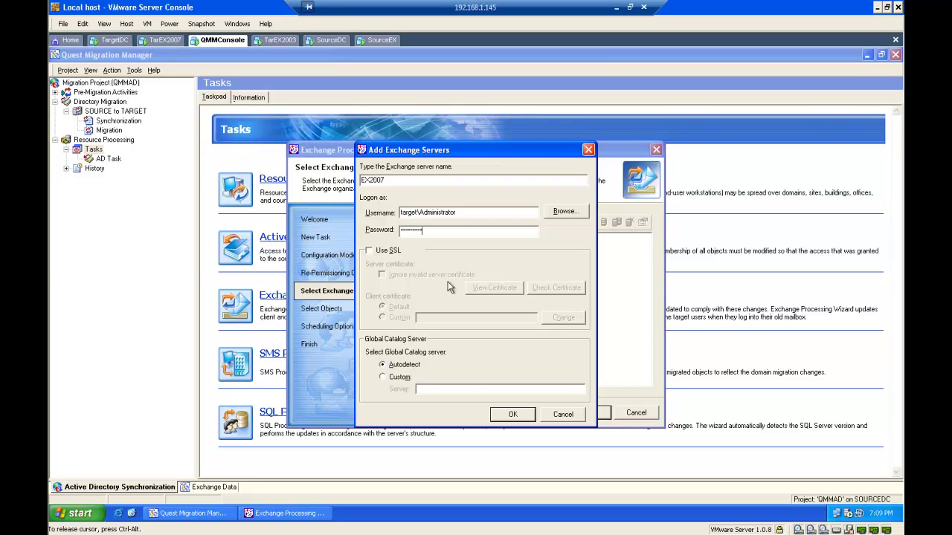
Step: Add EX2007 as the server to process and limit processing to selected objects only
left_click(526, 417)
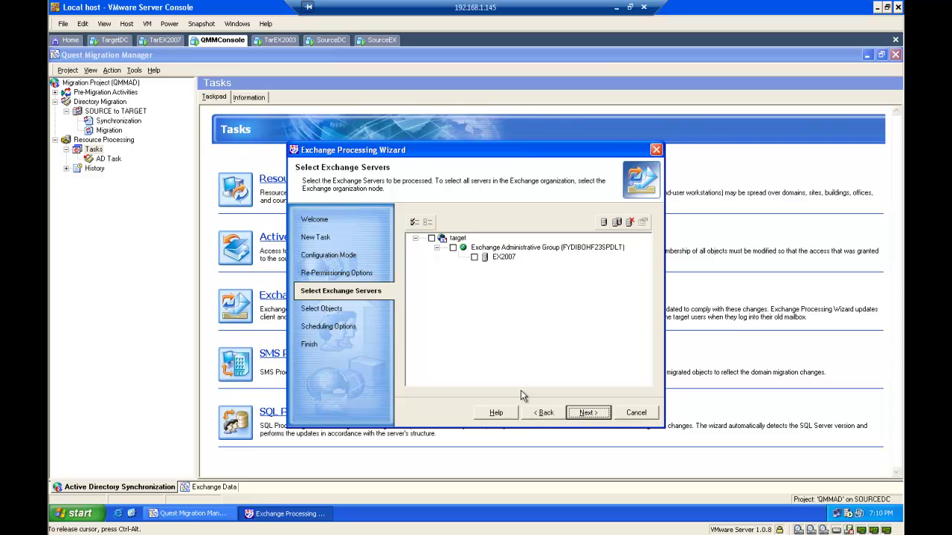
left_click(474, 258)
left_click(587, 412)
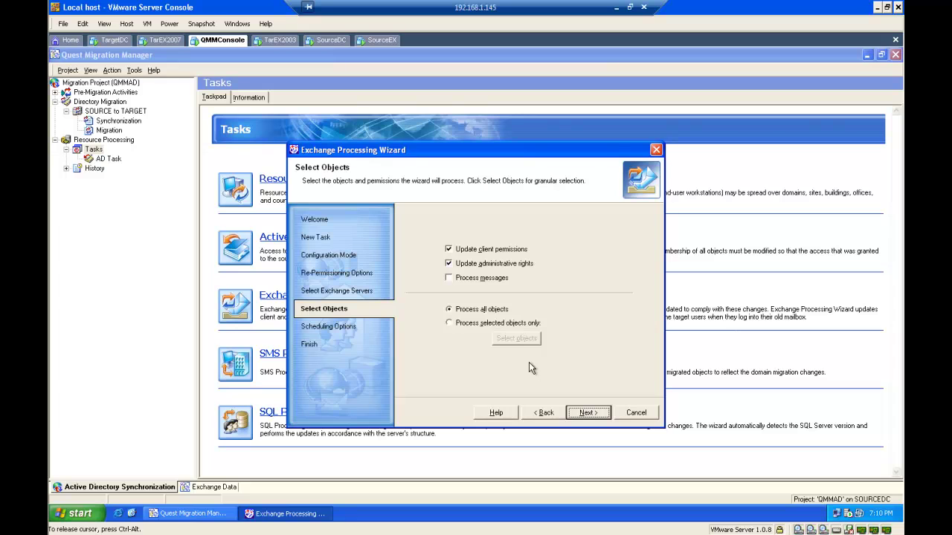
left_click(450, 324)
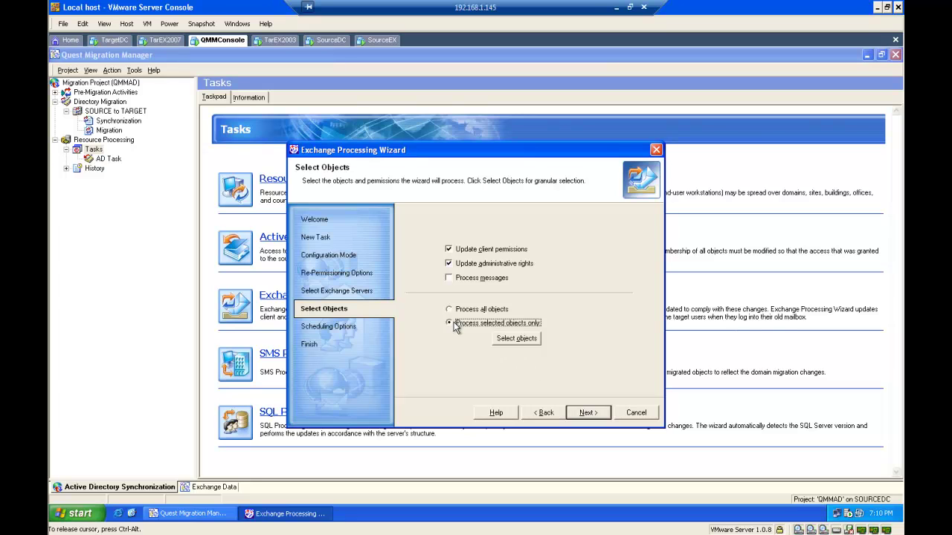
left_click(516, 338)
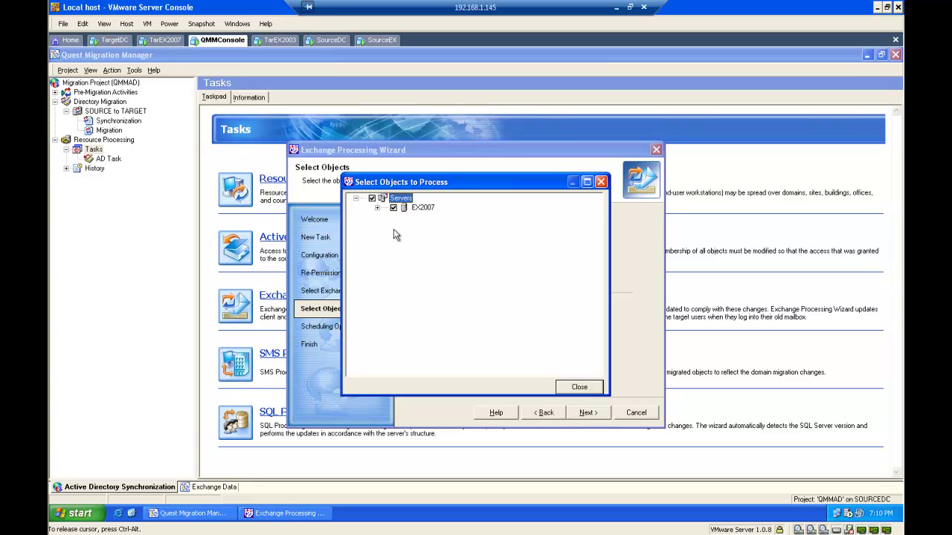
Step: Under EX2007 Mailboxes, uncheck Adding ToTestTheSync, bigboss and the first Calendar Data mailbox
left_click(377, 207)
left_click(398, 226)
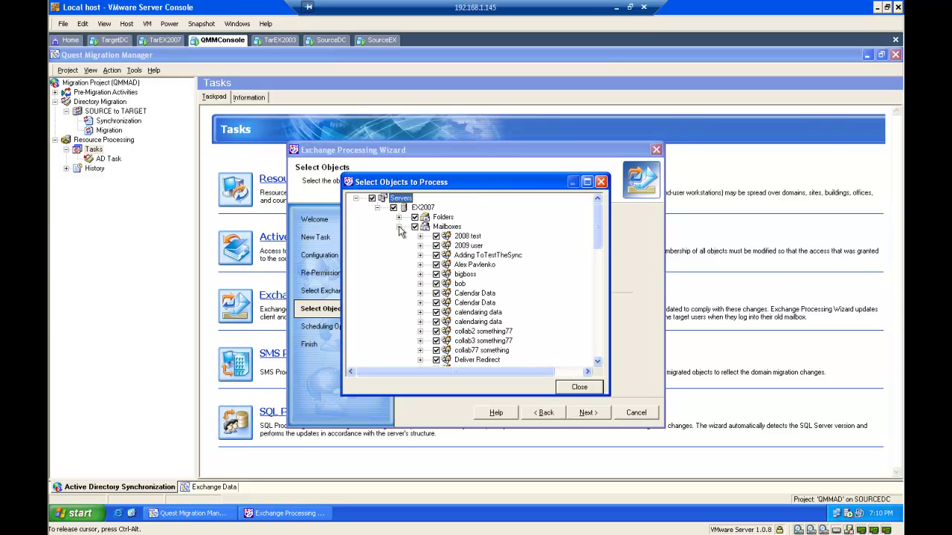
left_click(434, 255)
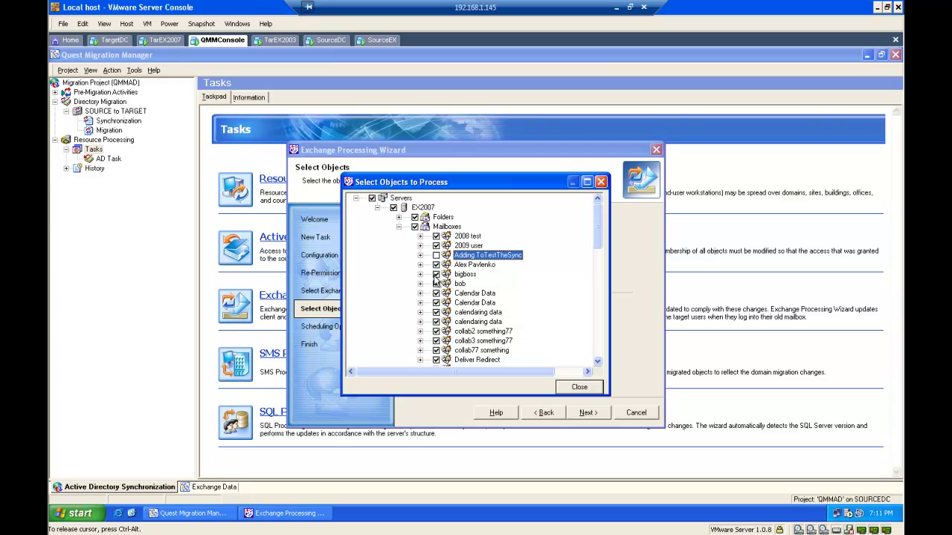
left_click(434, 275)
left_click(436, 293)
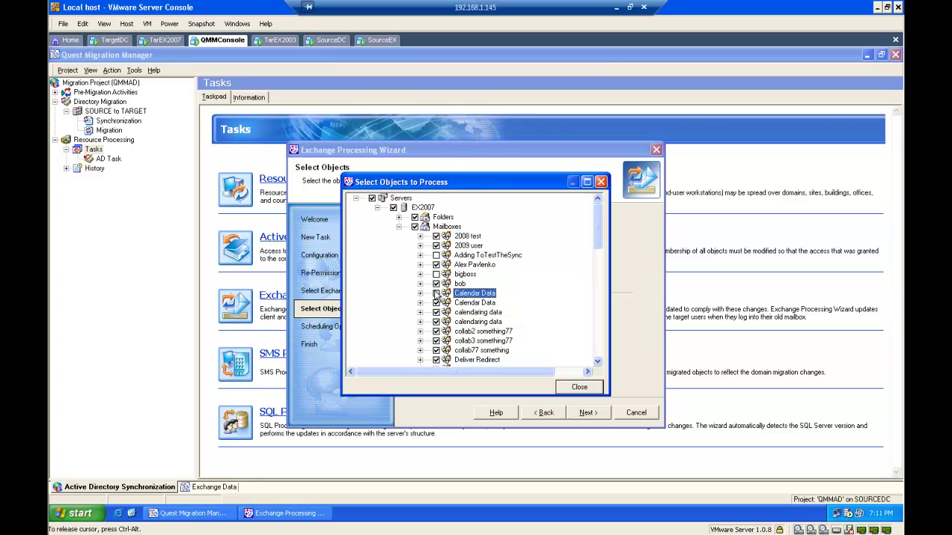
left_click(578, 389)
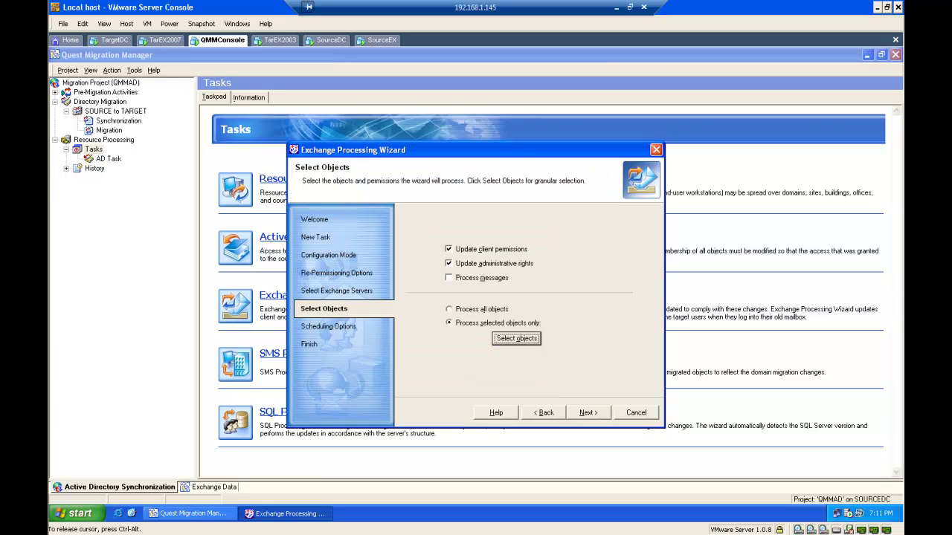
Step: Switch to processing all objects and save the Exchange Processing Task as configuration only
left_click(488, 311)
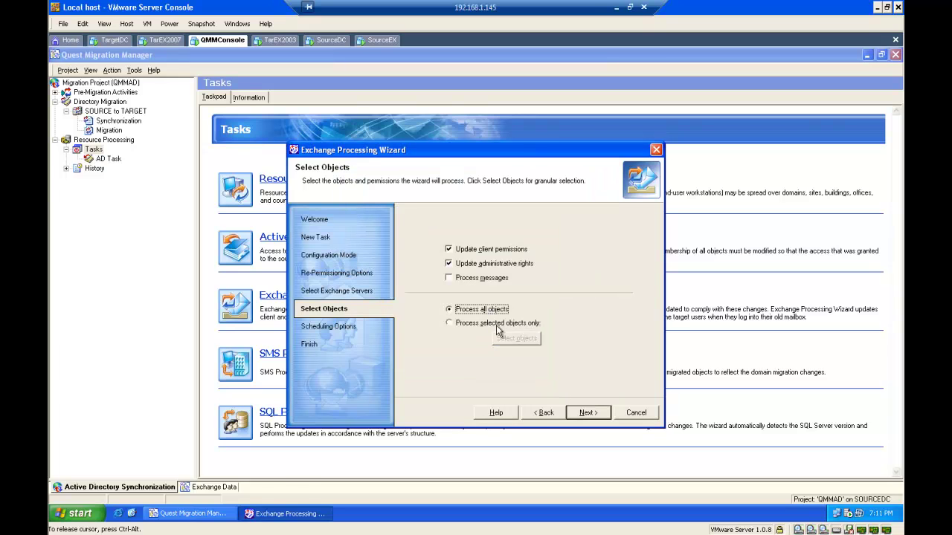
left_click(599, 413)
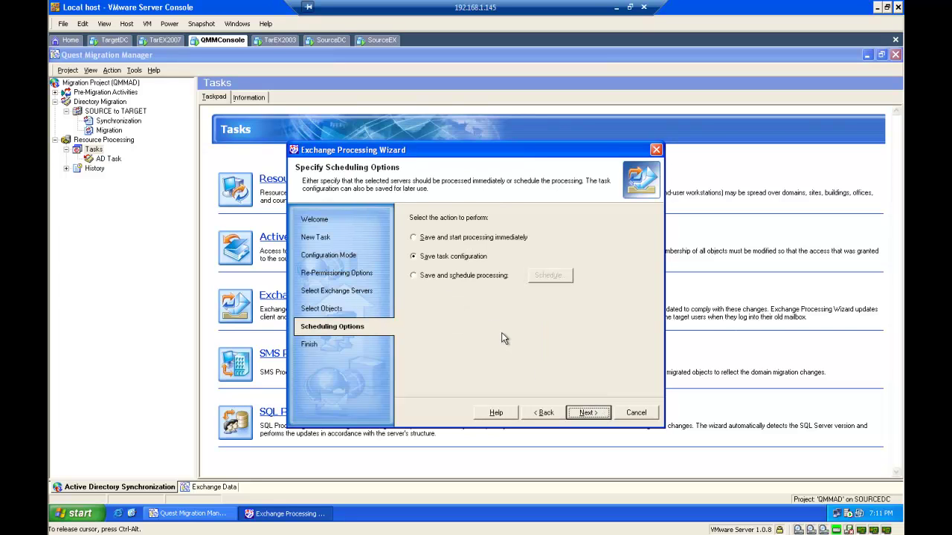
left_click(578, 413)
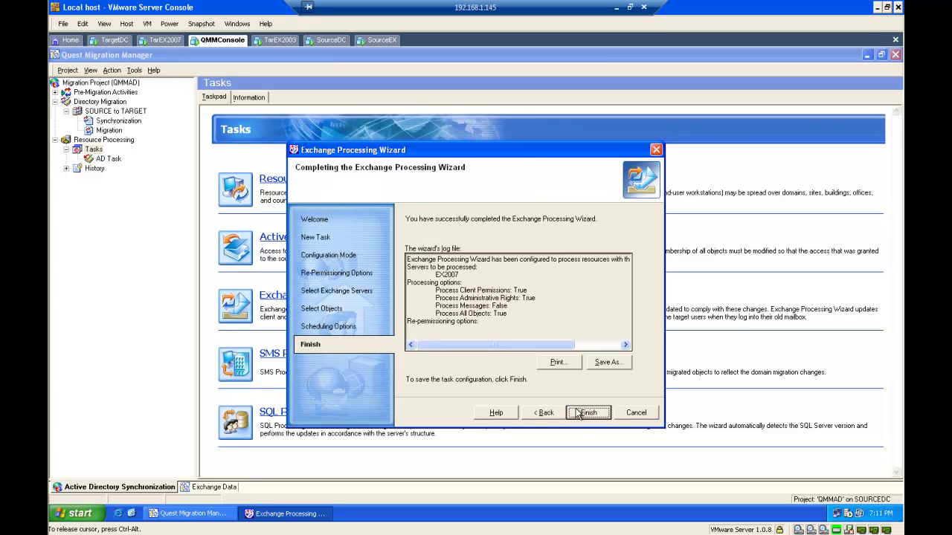
left_click(579, 413)
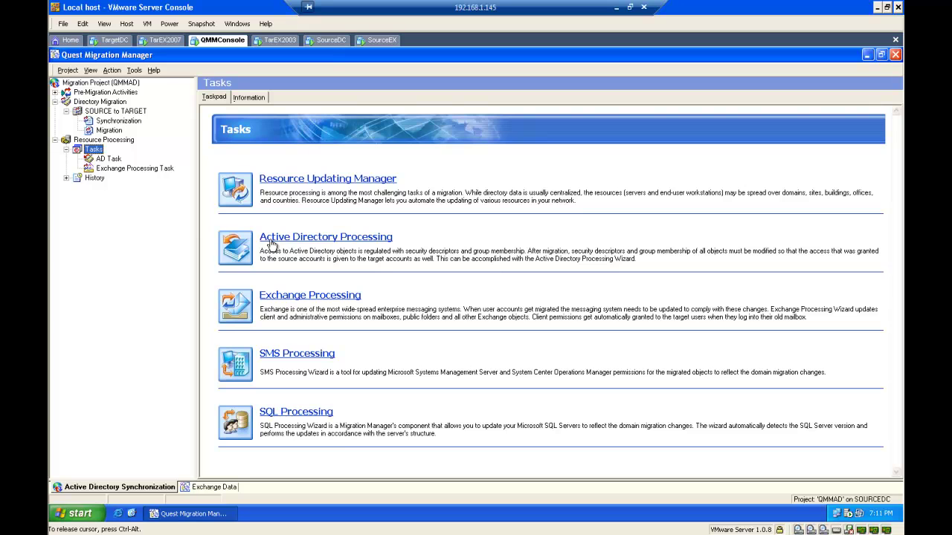
Step: Filter the Exchange Processing Task's custom map to SOURCE to TARGET objects, select them all, and save
left_click(152, 170)
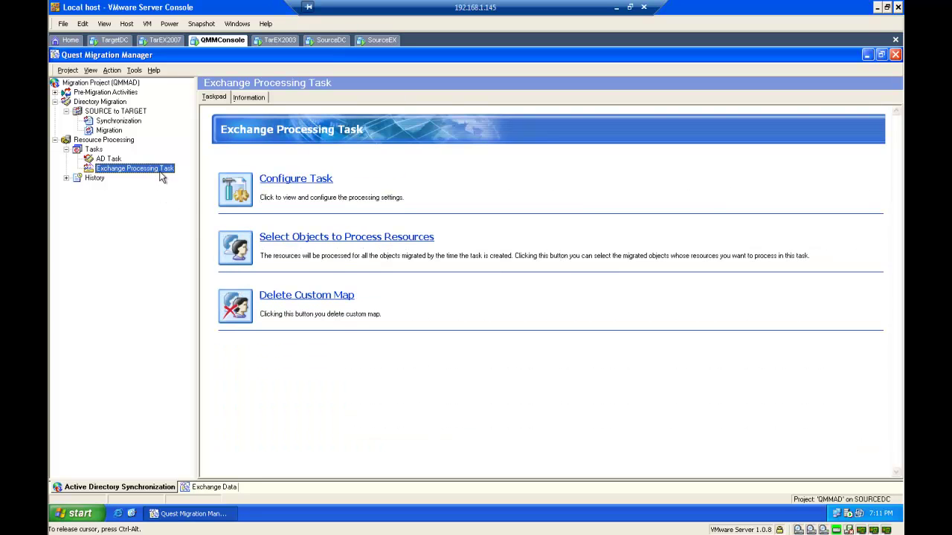
left_click(235, 238)
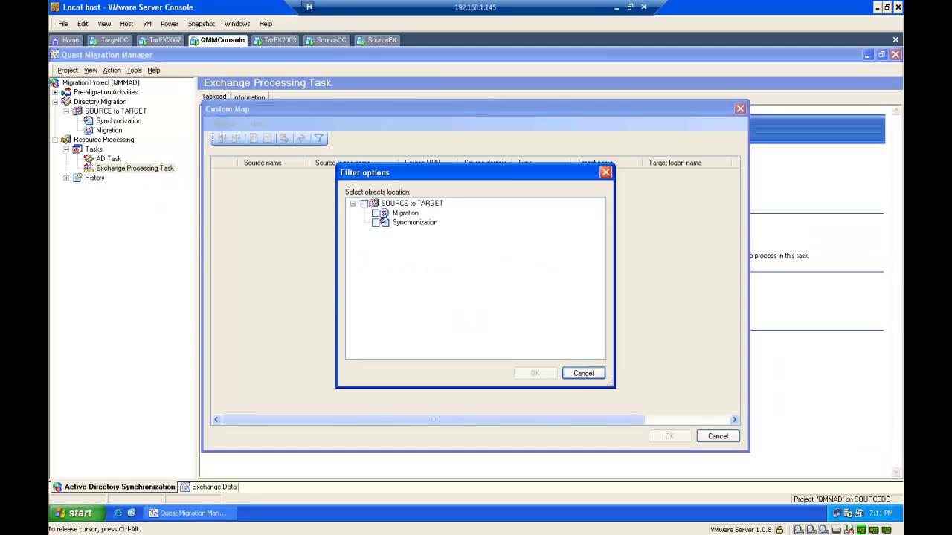
left_click(364, 204)
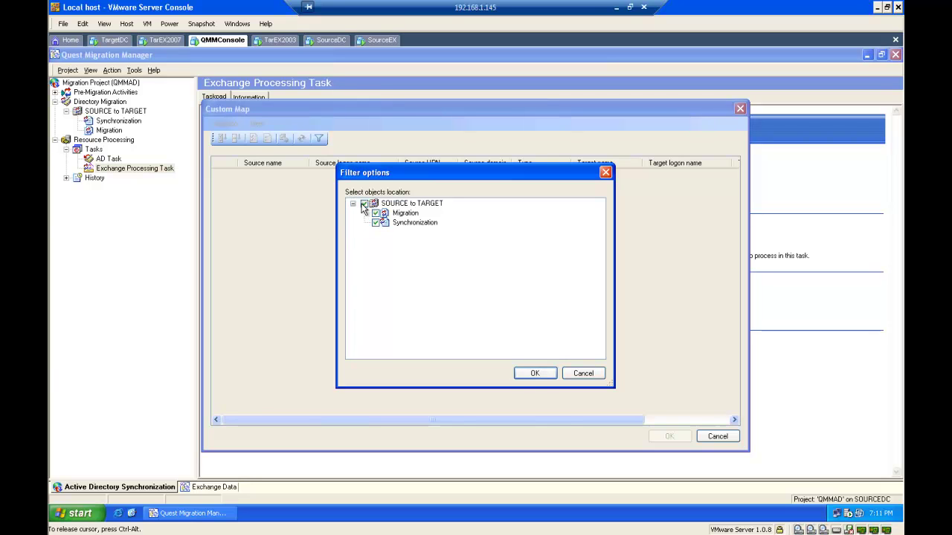
left_click(531, 374)
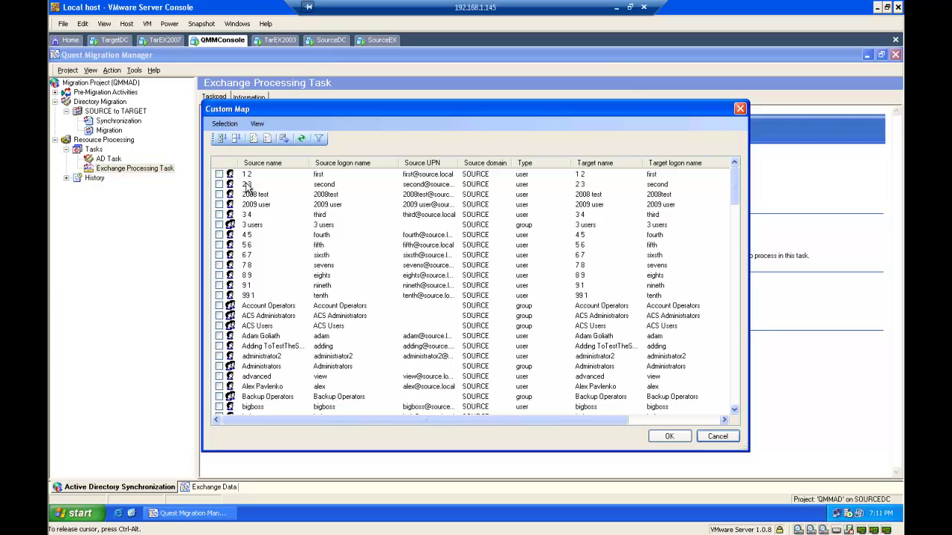
left_click(222, 140)
left_click(669, 438)
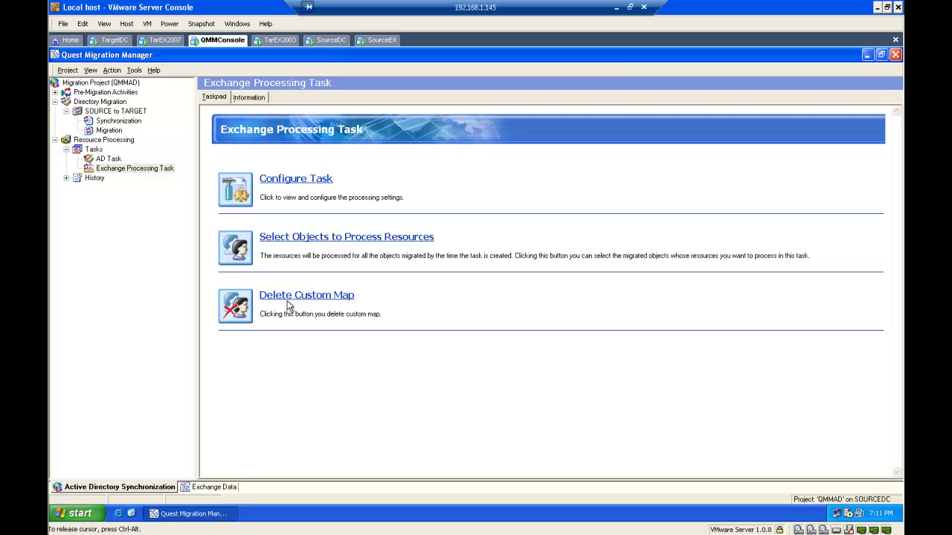
Step: Delete the Exchange Processing Task's custom map and confirm the deletion
right_click(133, 169)
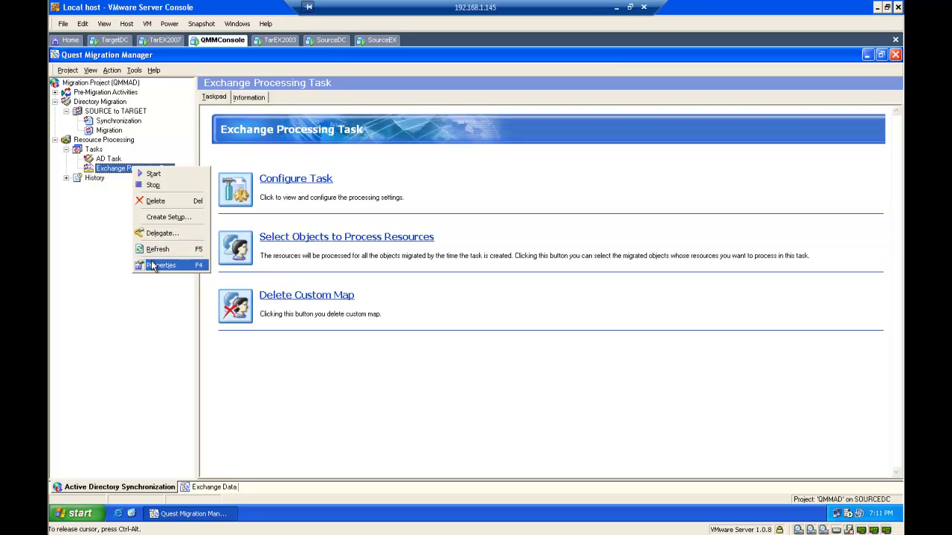
left_click(316, 438)
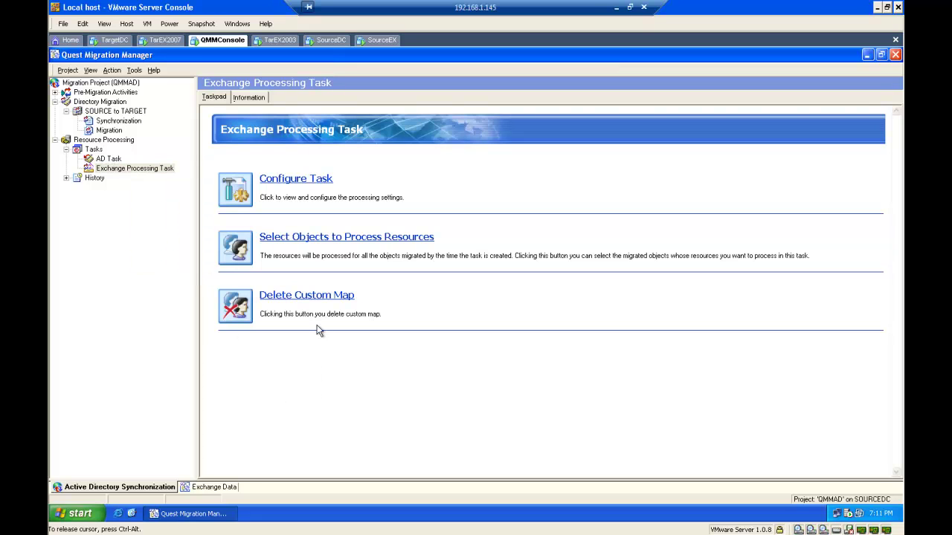
left_click(322, 299)
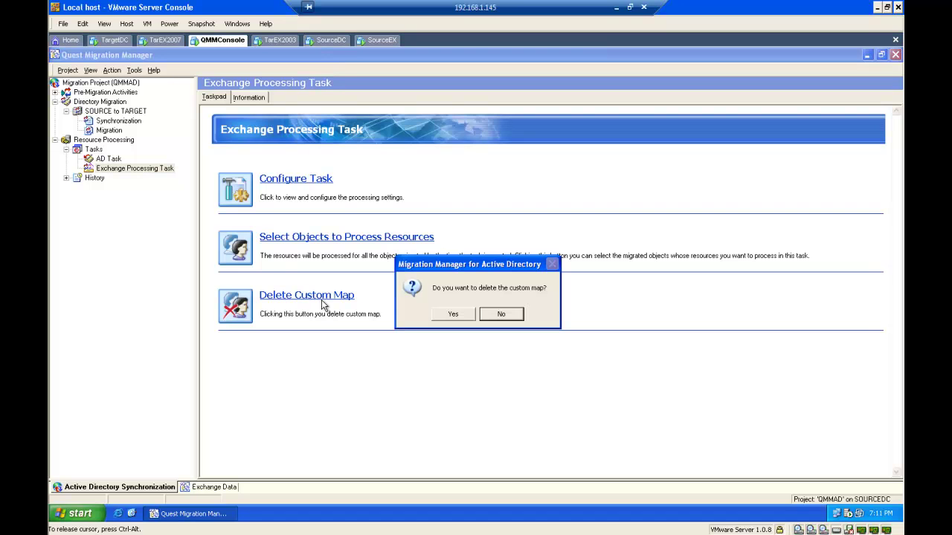
left_click(437, 318)
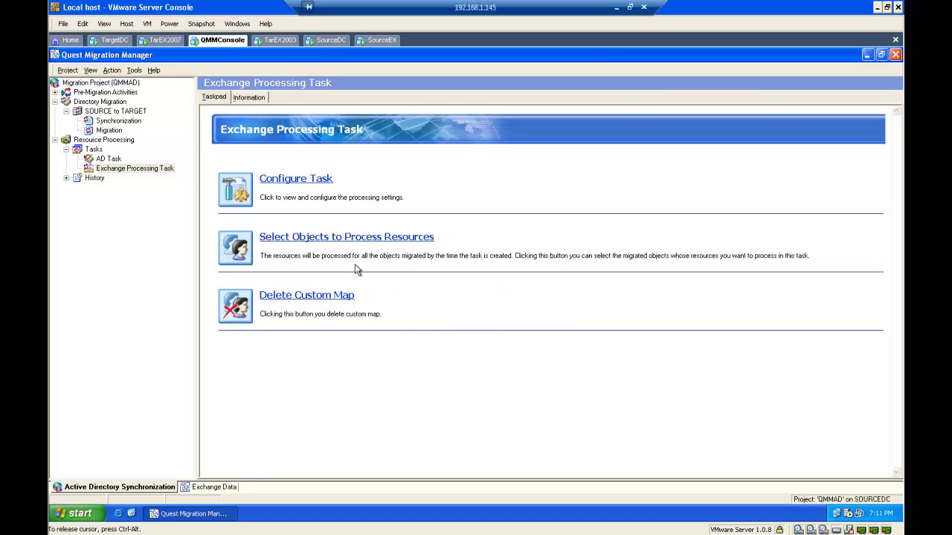
Step: Start a new Active Directory Processing task named 'AD Task against the source'
left_click(99, 150)
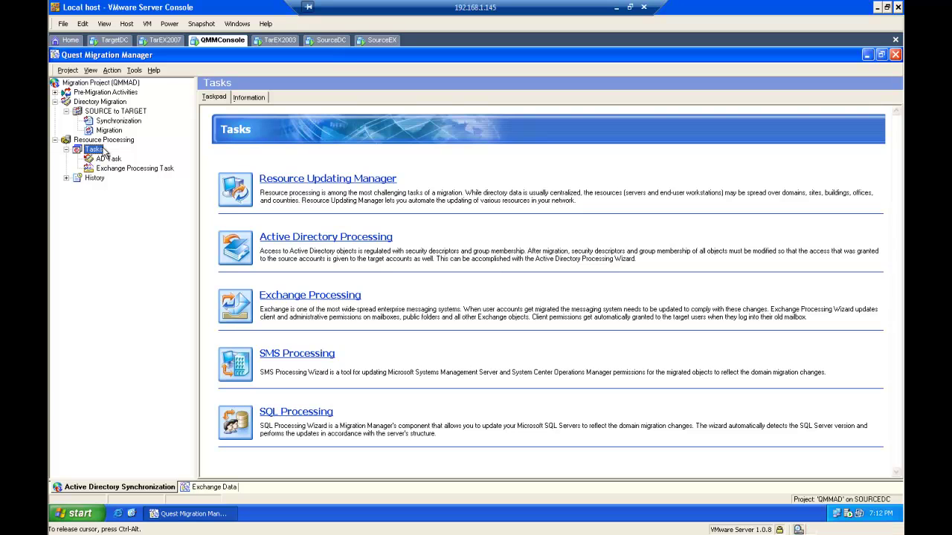
right_click(104, 150)
mouse_move(116, 155)
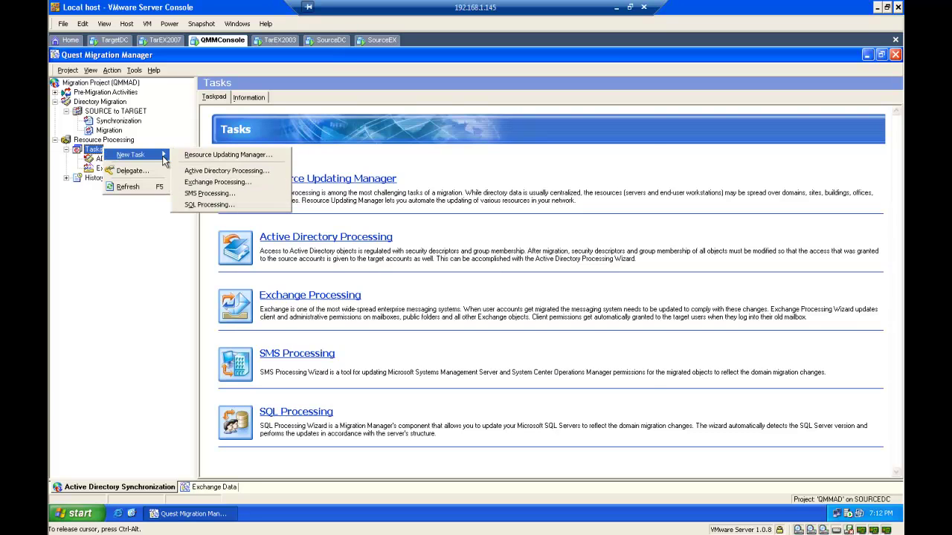
left_click(189, 170)
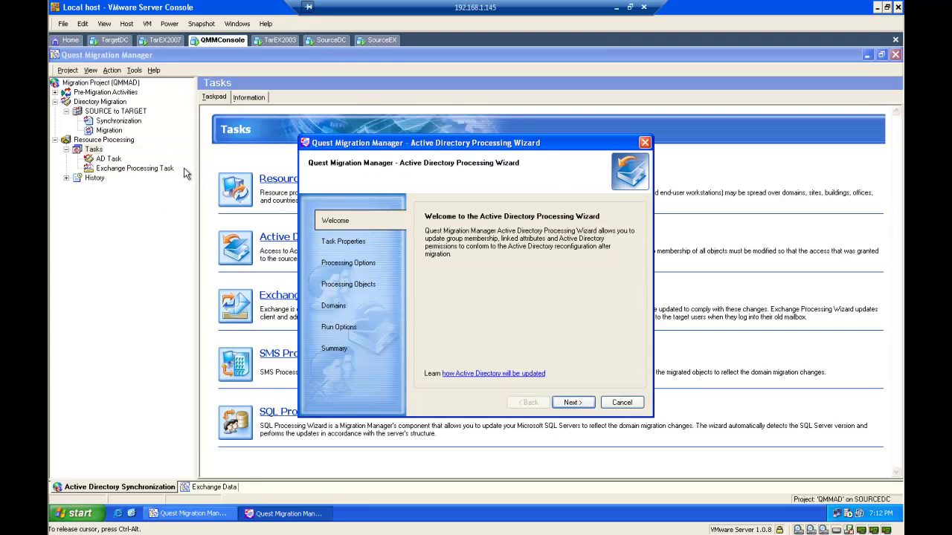
key("Return")
type("AD")
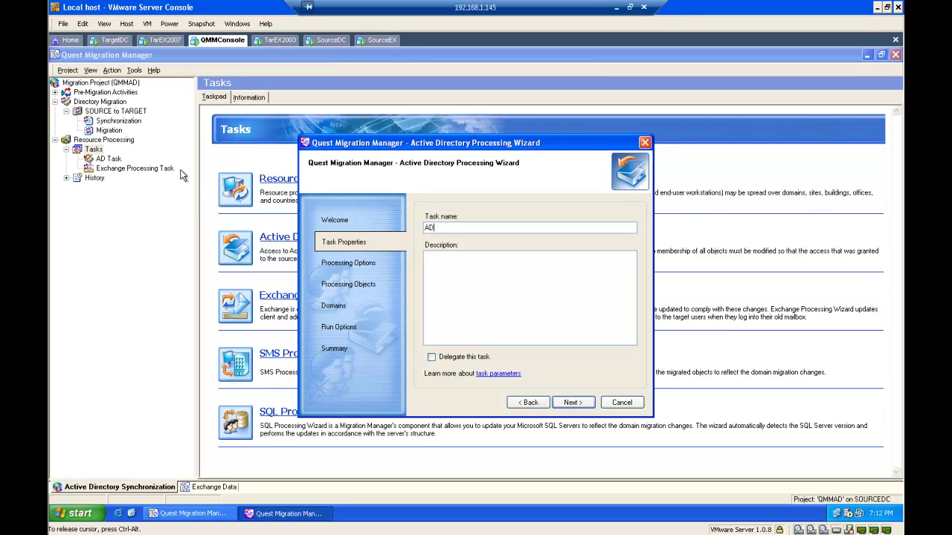
type(" Task against the source")
Step: Keep default processing options, add the source domain, and save the task configuration only
left_click(568, 403)
left_click(568, 403)
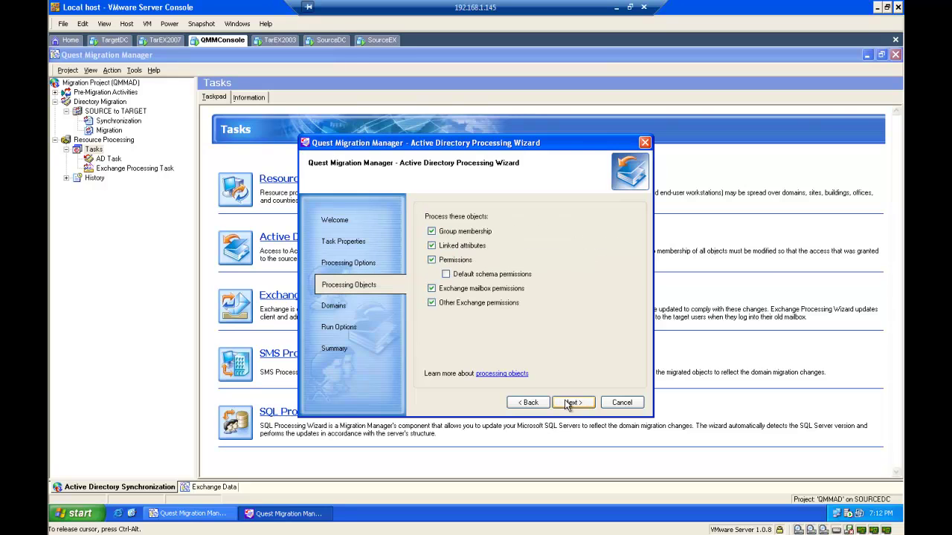
left_click(568, 403)
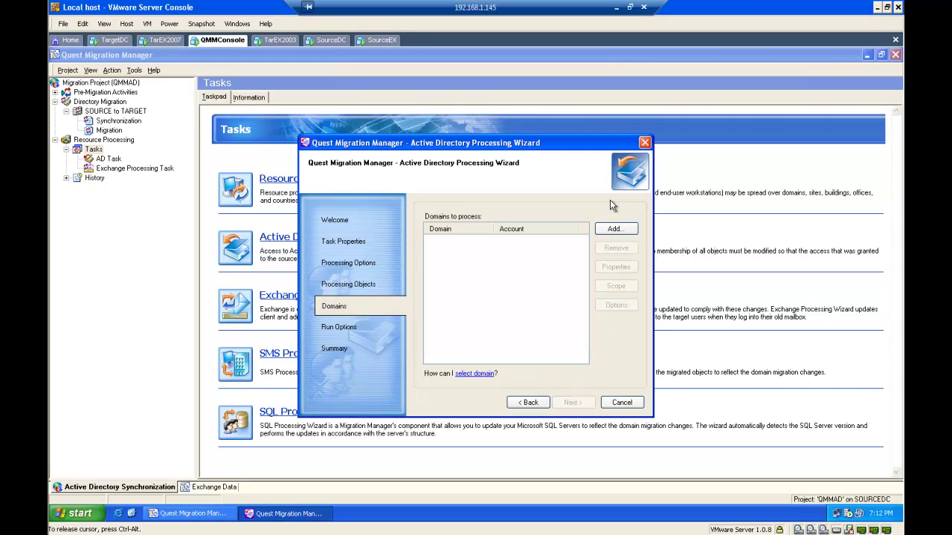
left_click(613, 228)
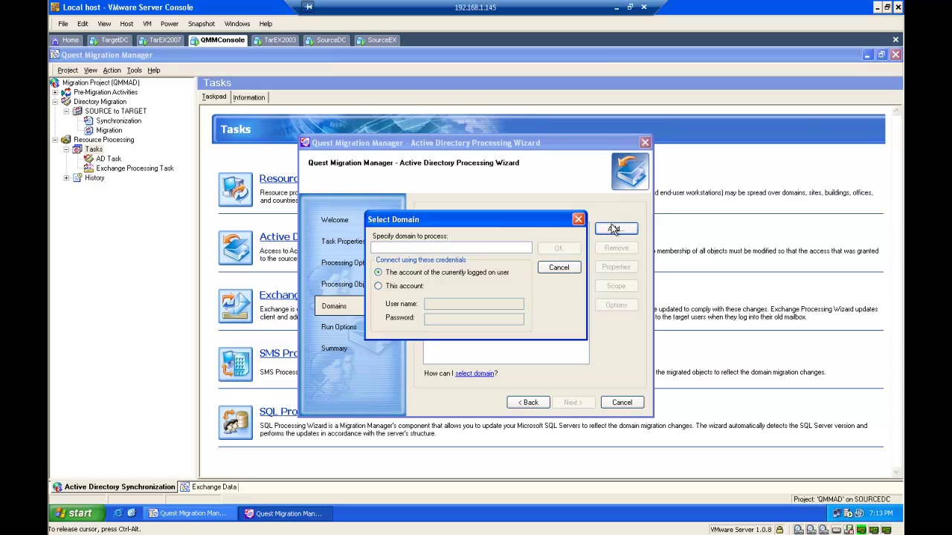
type("source")
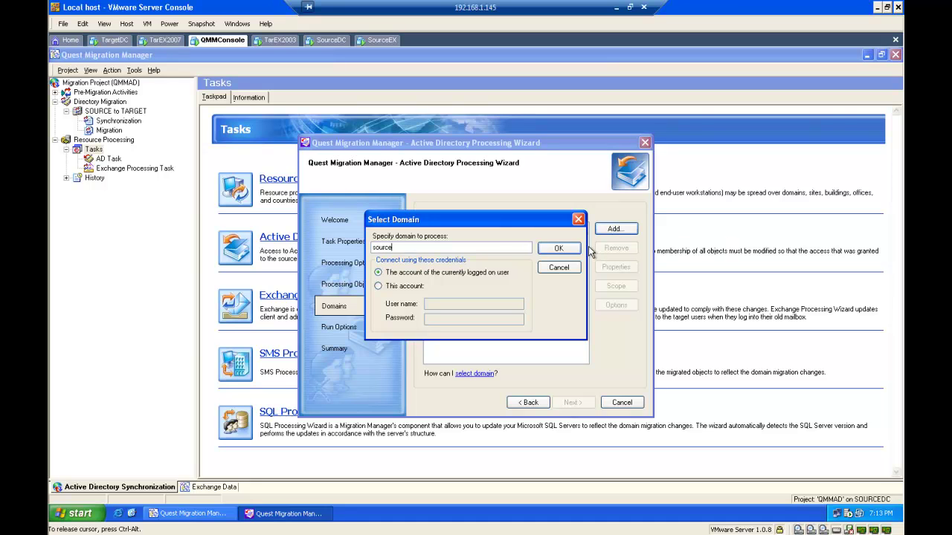
left_click(565, 248)
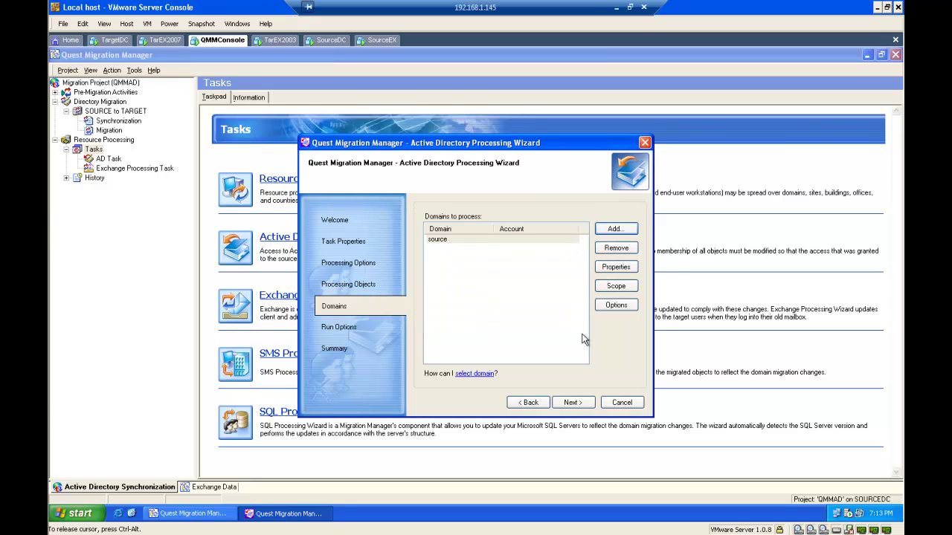
left_click(583, 402)
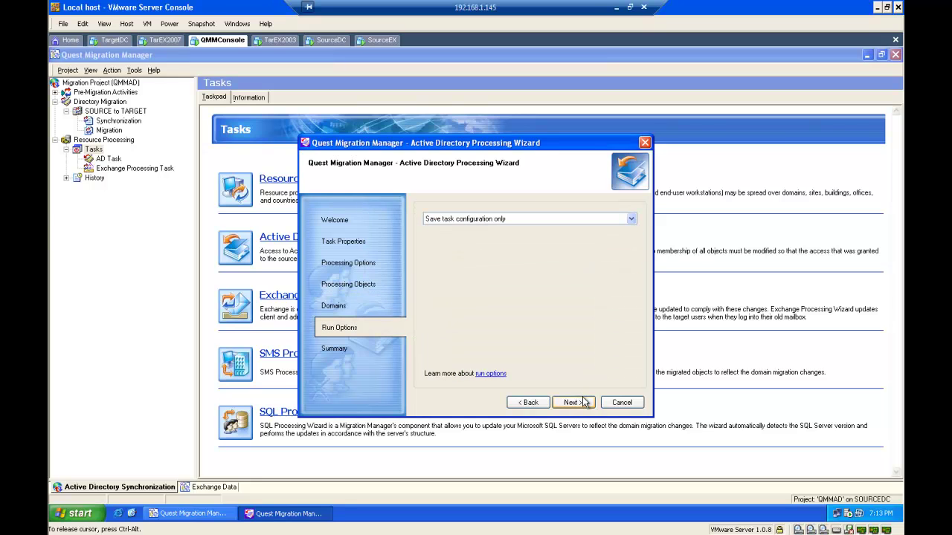
left_click(583, 402)
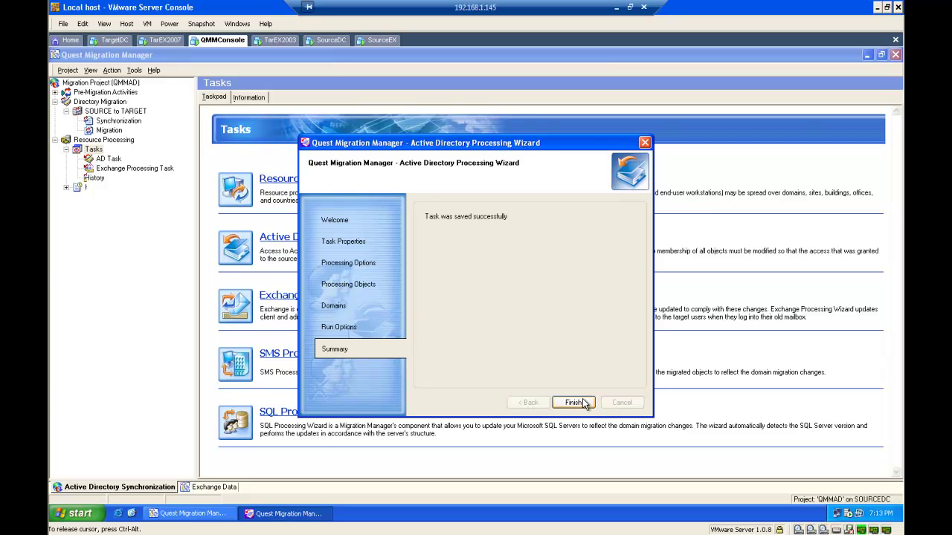
left_click(583, 402)
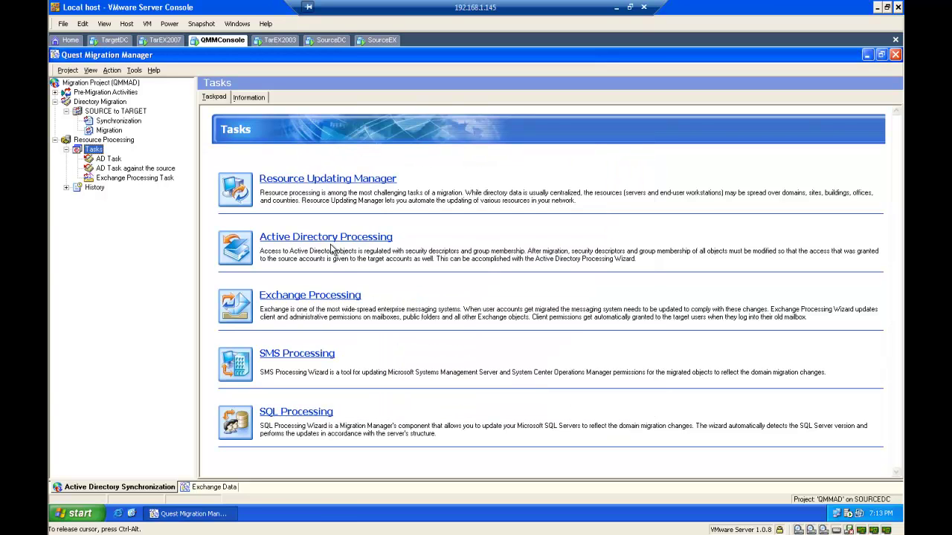
Step: Delete 'AD Task against the source', confirm, and return to the Tasks overview
left_click(114, 159)
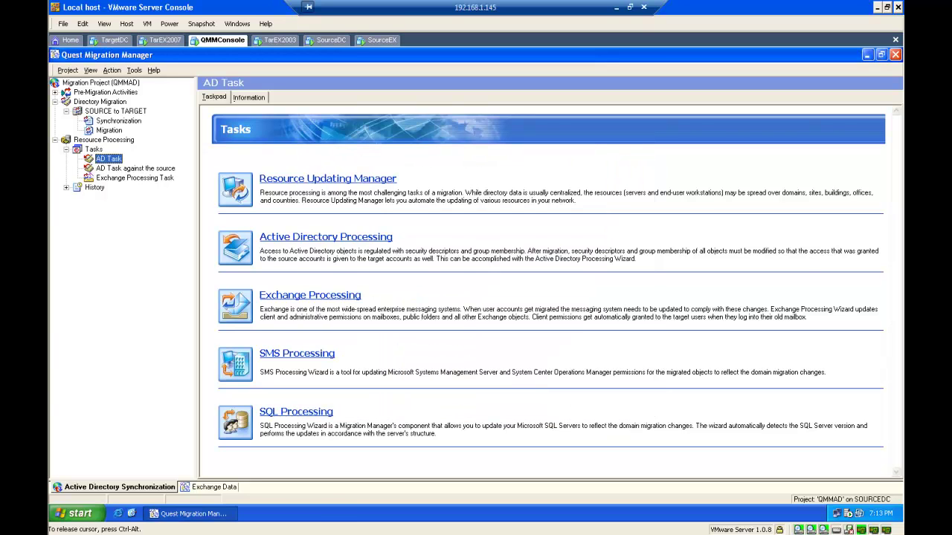
right_click(116, 170)
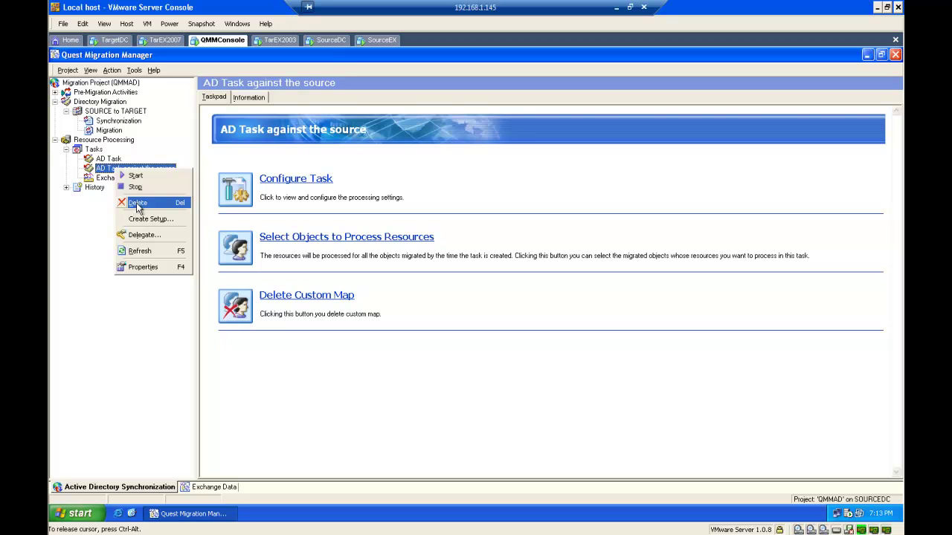
left_click(137, 203)
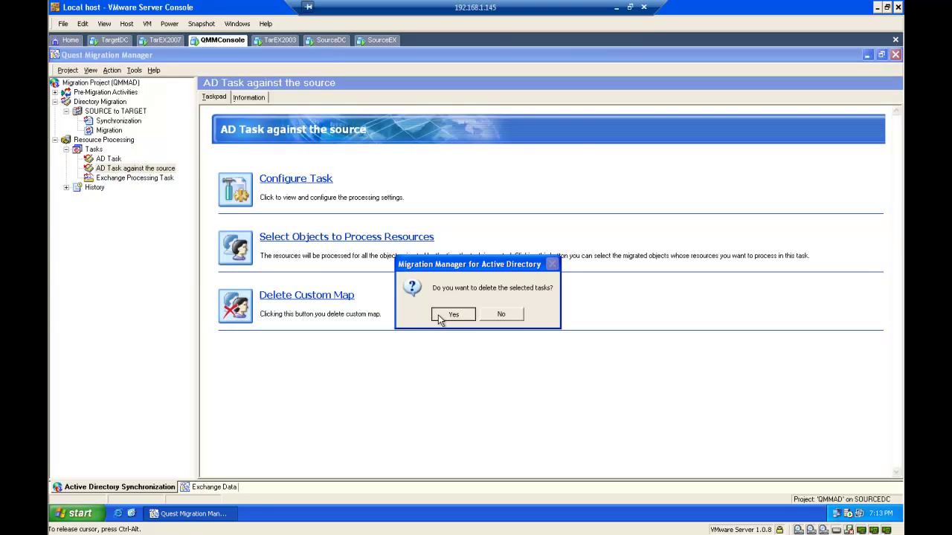
left_click(438, 315)
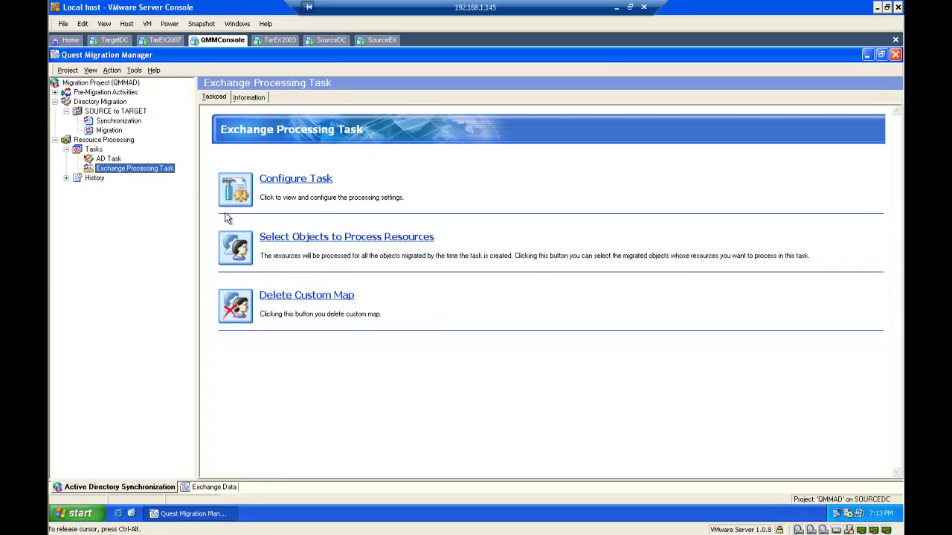
left_click(95, 150)
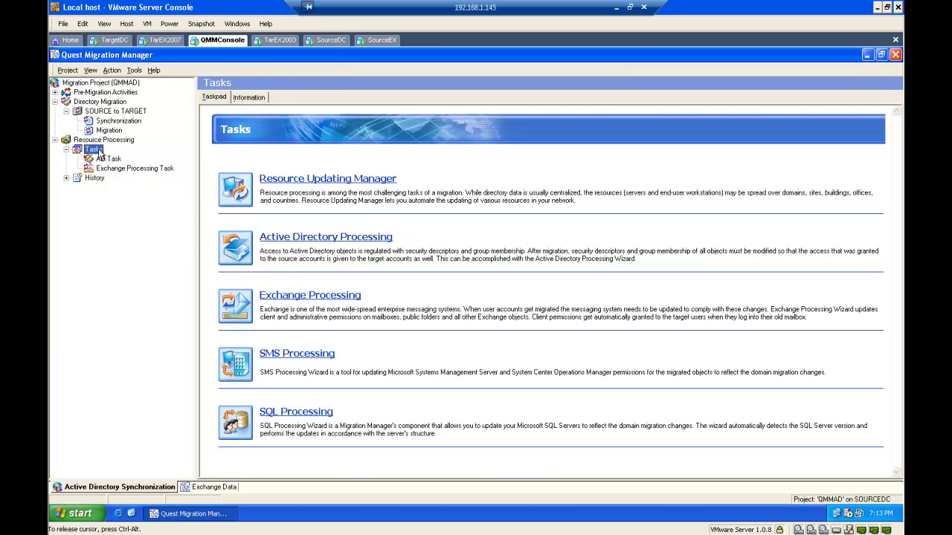